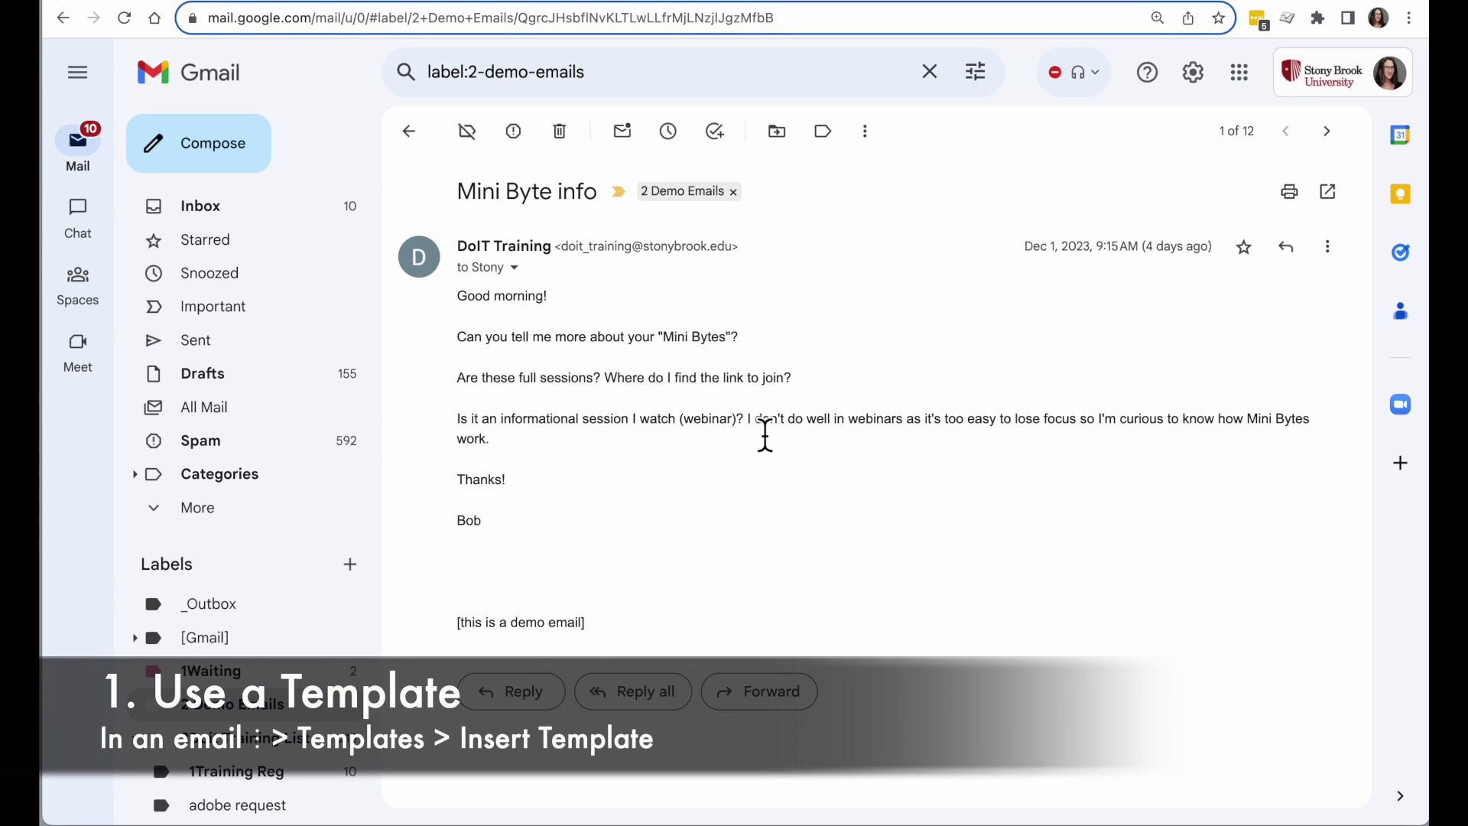
# Reply to the Mini Byte info email and insert the 'workshops online' template above the sign-off
pyautogui.click(504, 693)
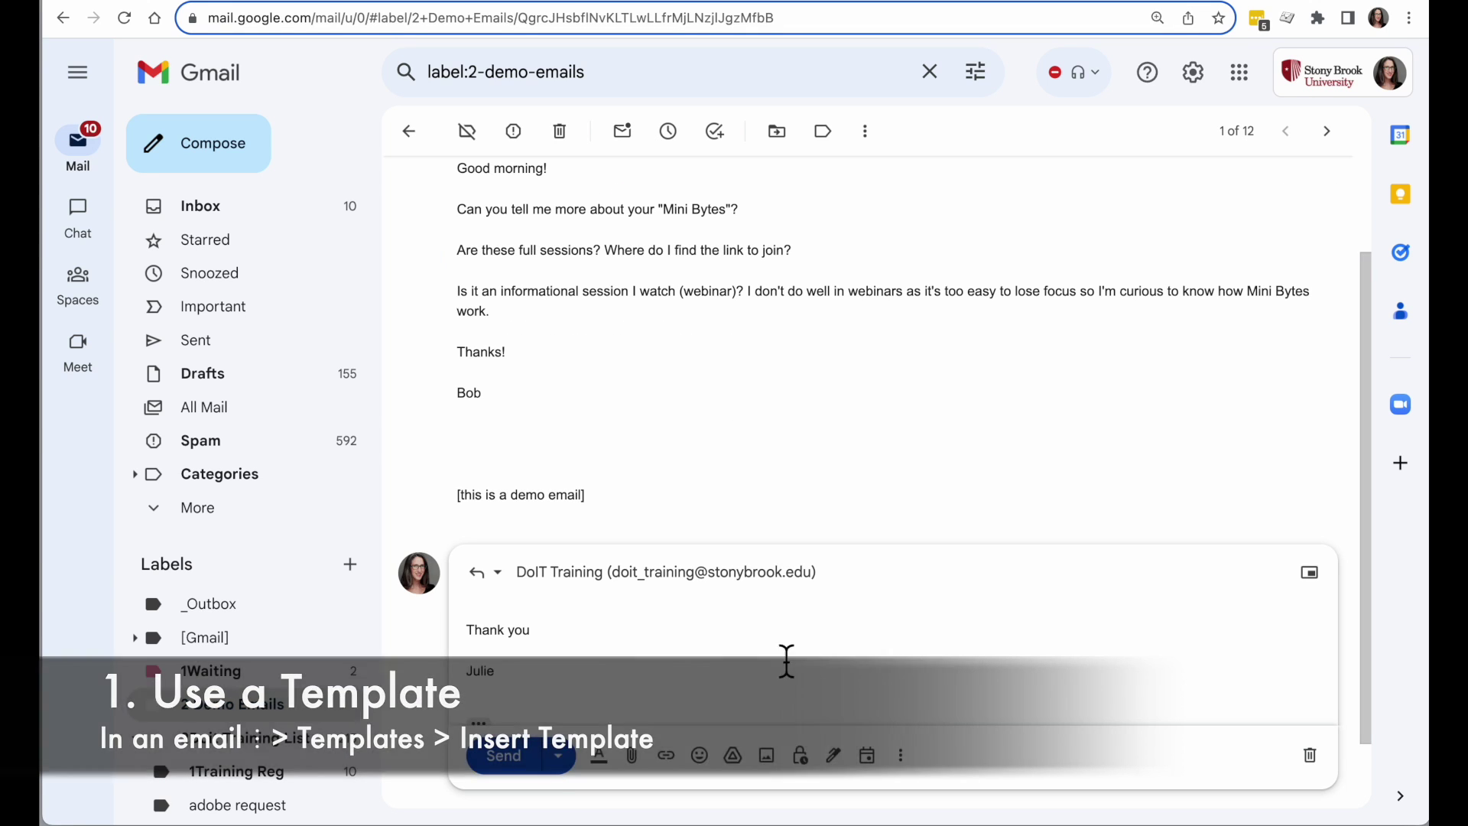
pyautogui.press('Return')
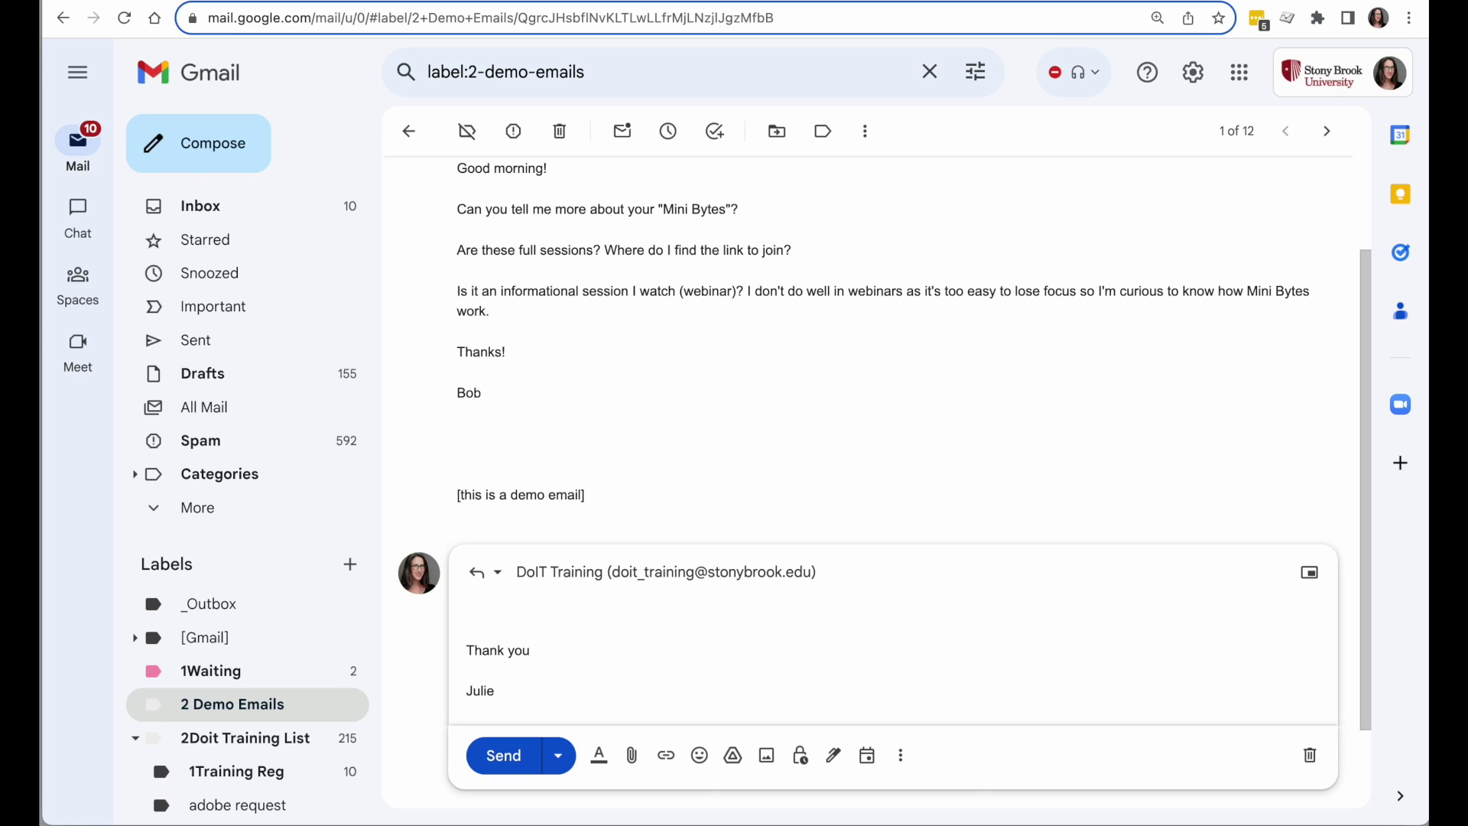
pyautogui.click(903, 763)
pyautogui.moveTo(1031, 532)
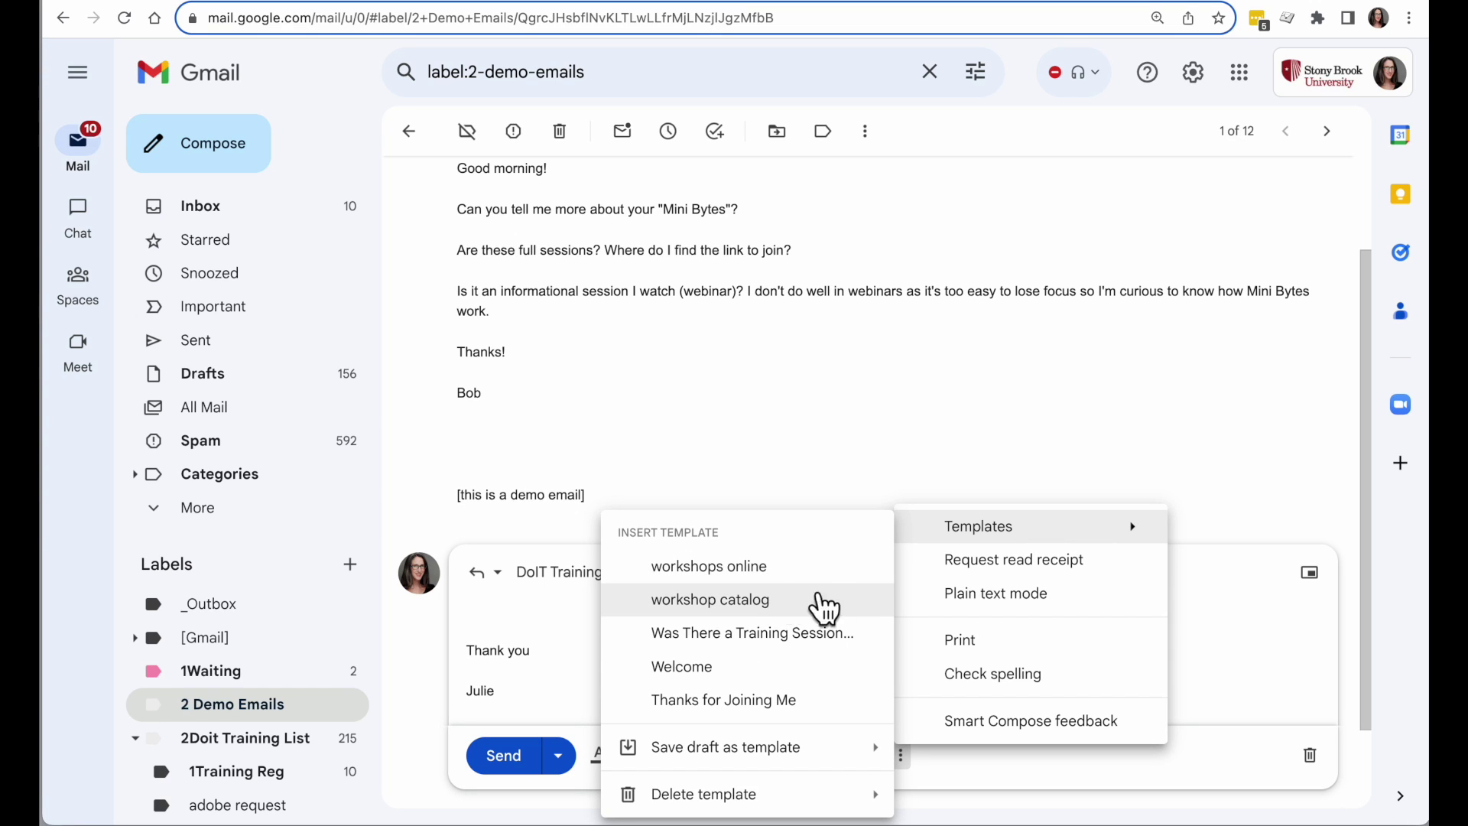
pyautogui.click(740, 565)
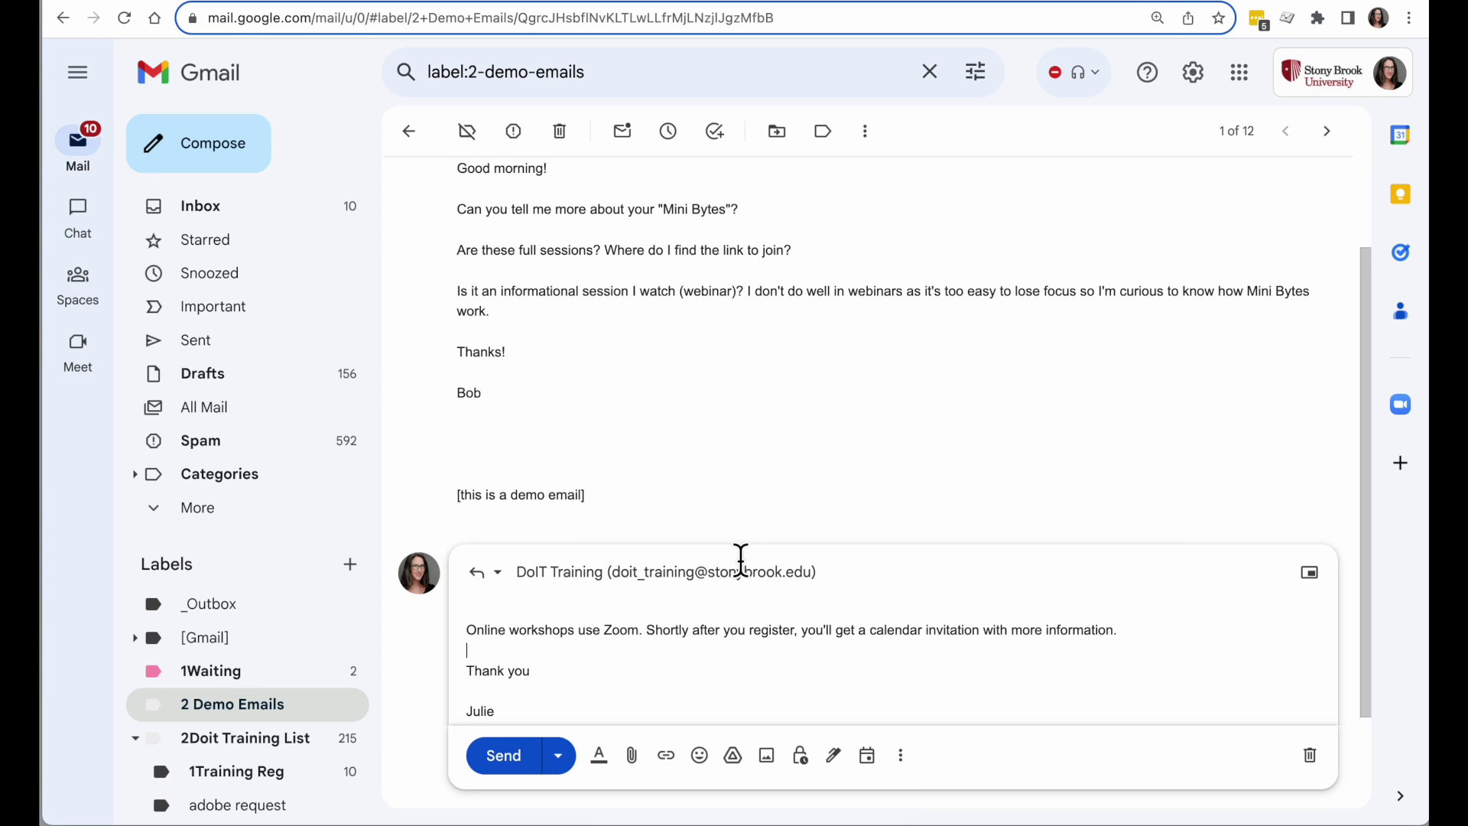
pyautogui.moveTo(1157, 646); pyautogui.dragTo(477, 620)
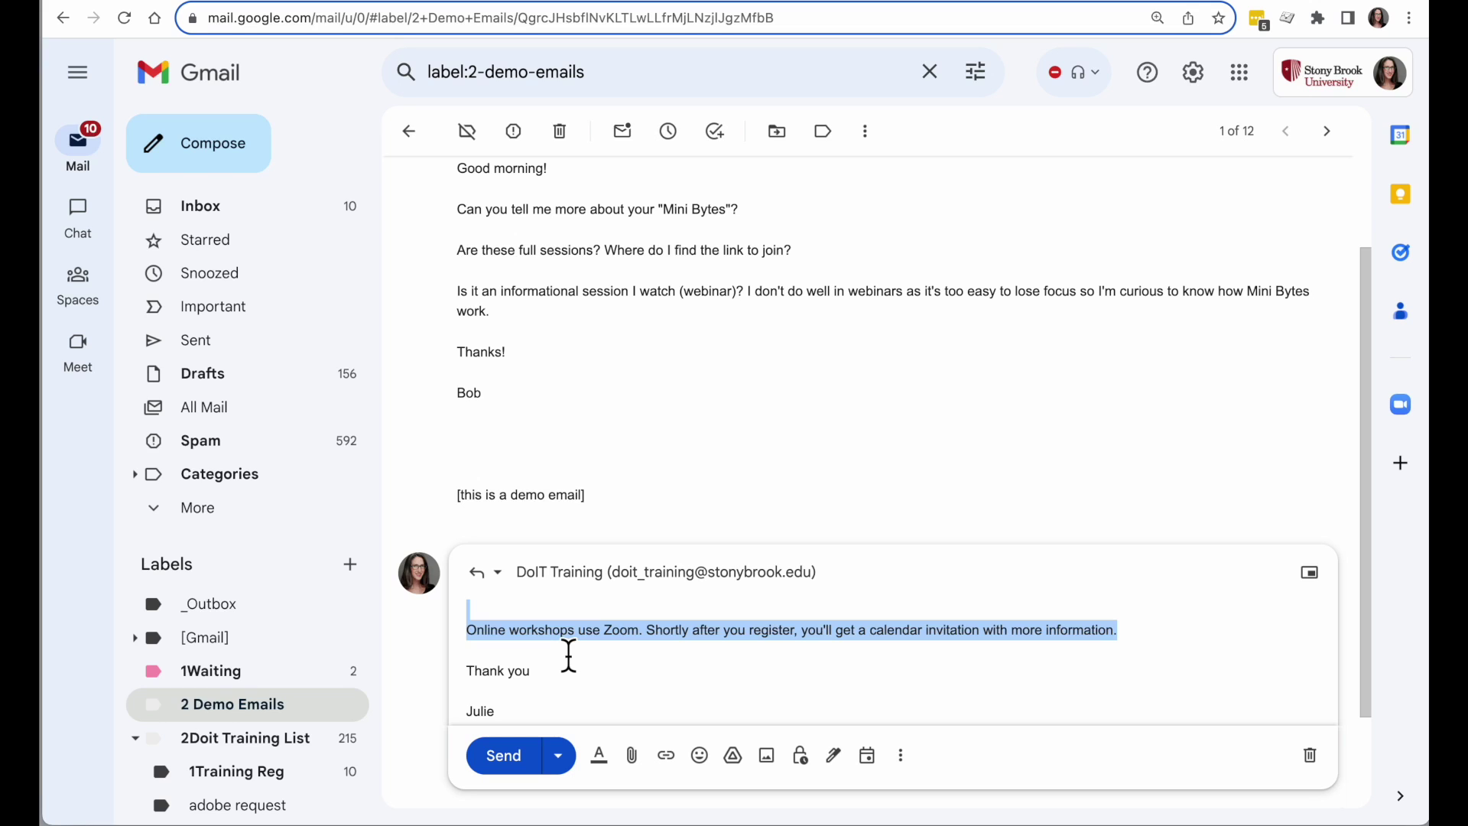
pyautogui.click(585, 614)
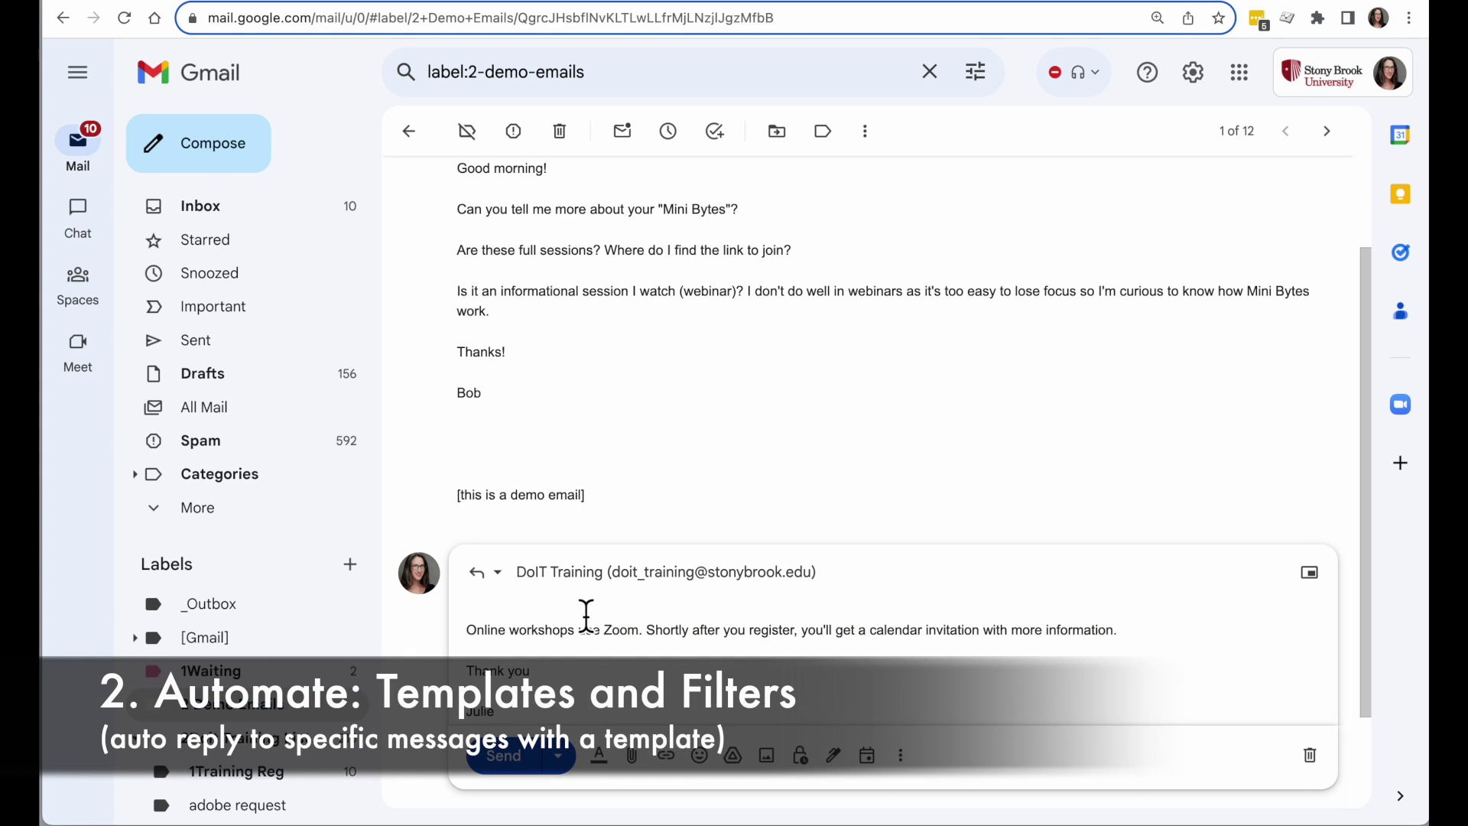
# Run an advanced search for messages with subject 'mini byte'
pyautogui.click(674, 88)
pyautogui.scroll(2, 656, 306)
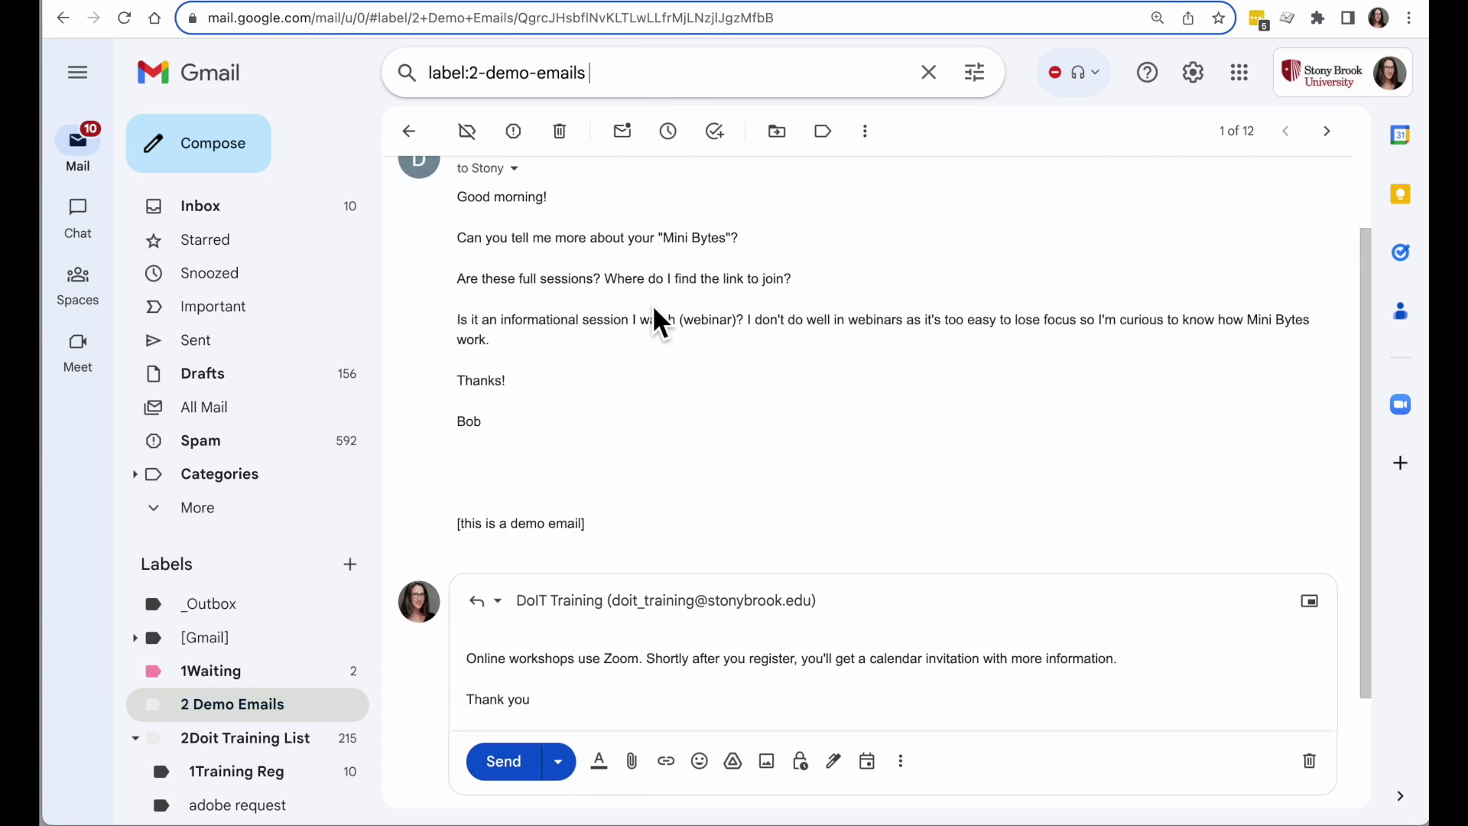
pyautogui.click(974, 72)
pyautogui.click(583, 220)
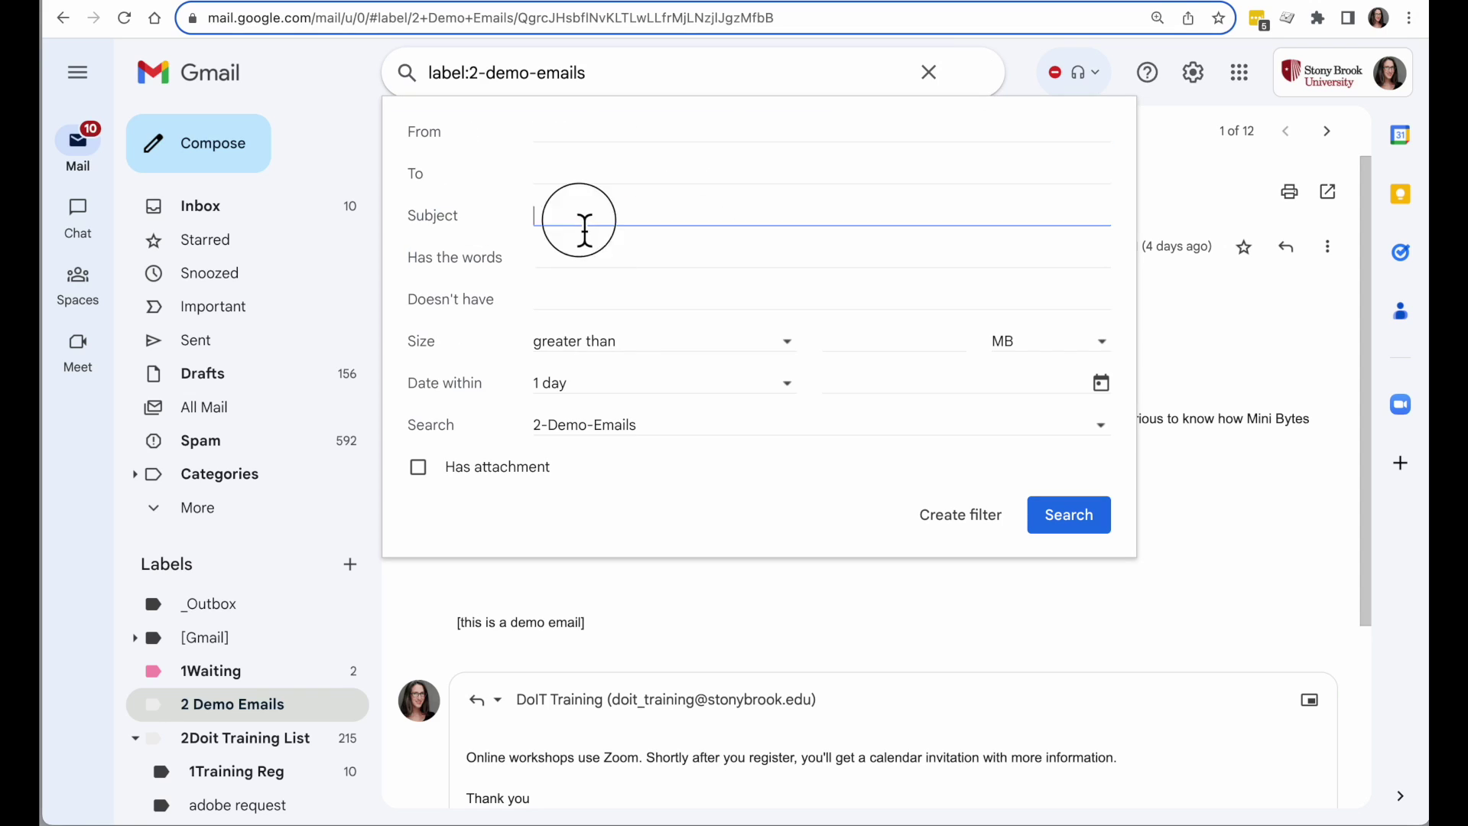
pyautogui.write('mini byte')
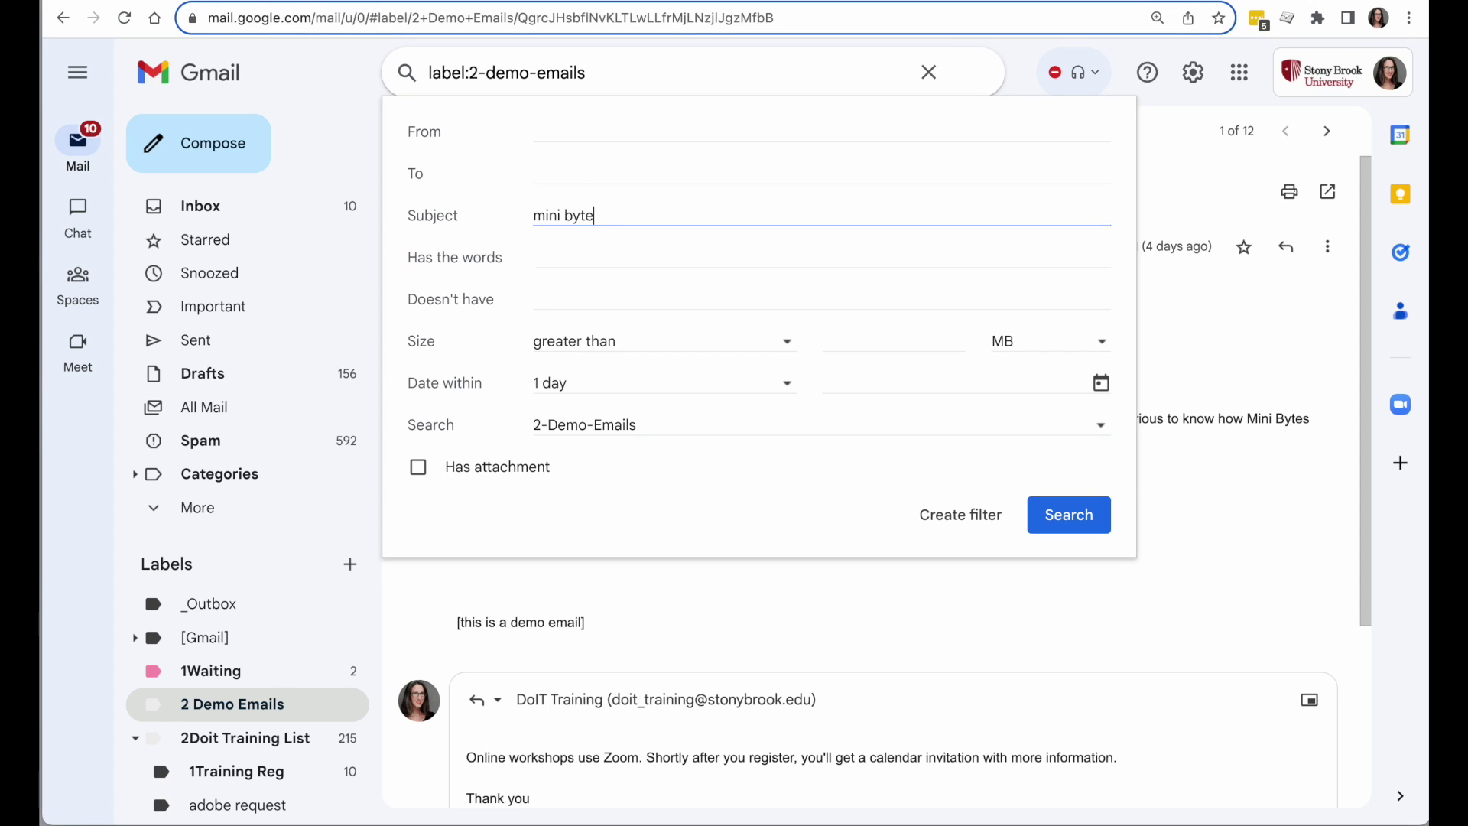
pyautogui.click(969, 516)
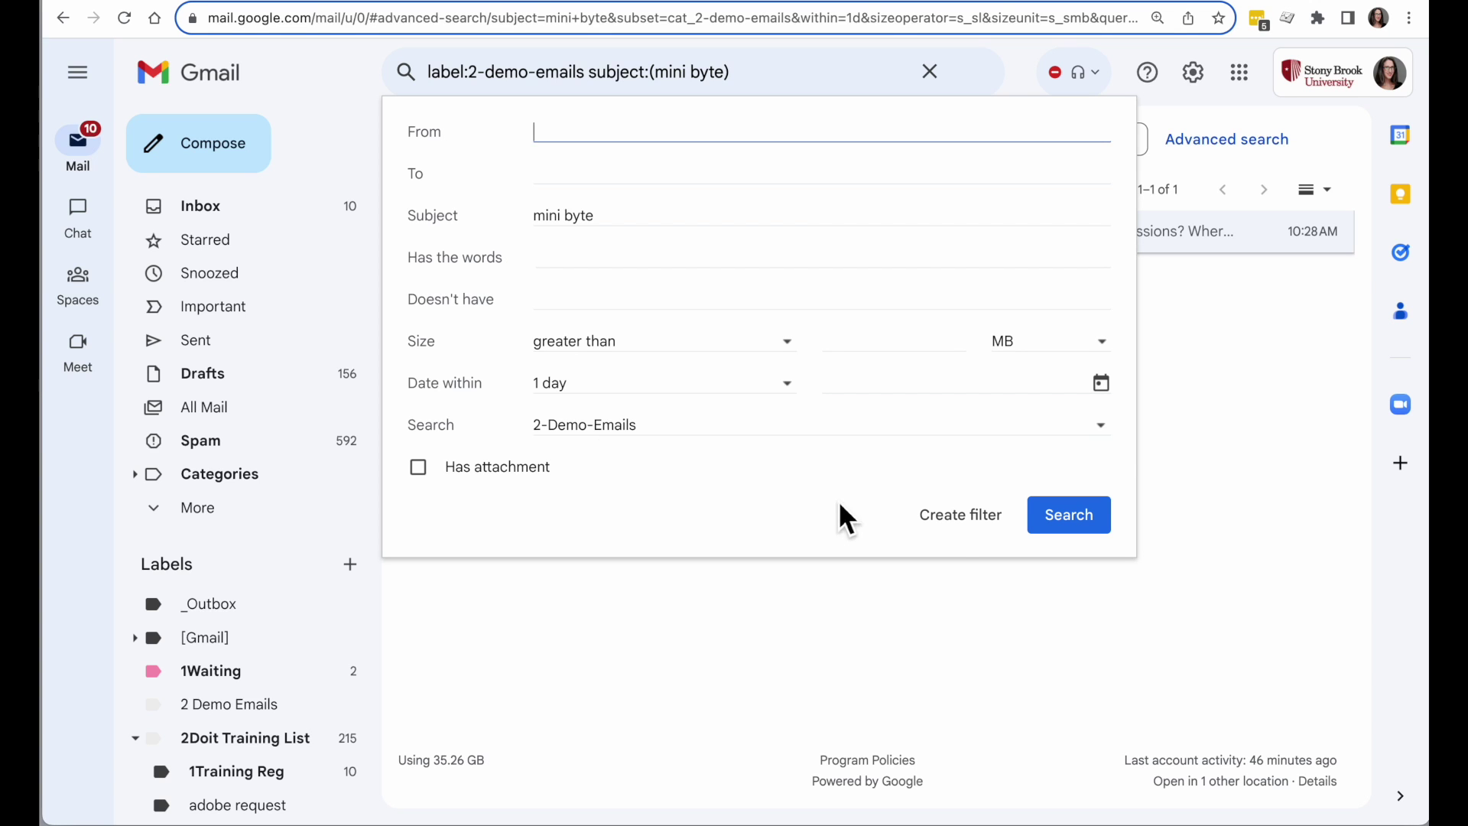
# Turn the search into a filter that automatically sends the 'workshops online' template
pyautogui.click(967, 520)
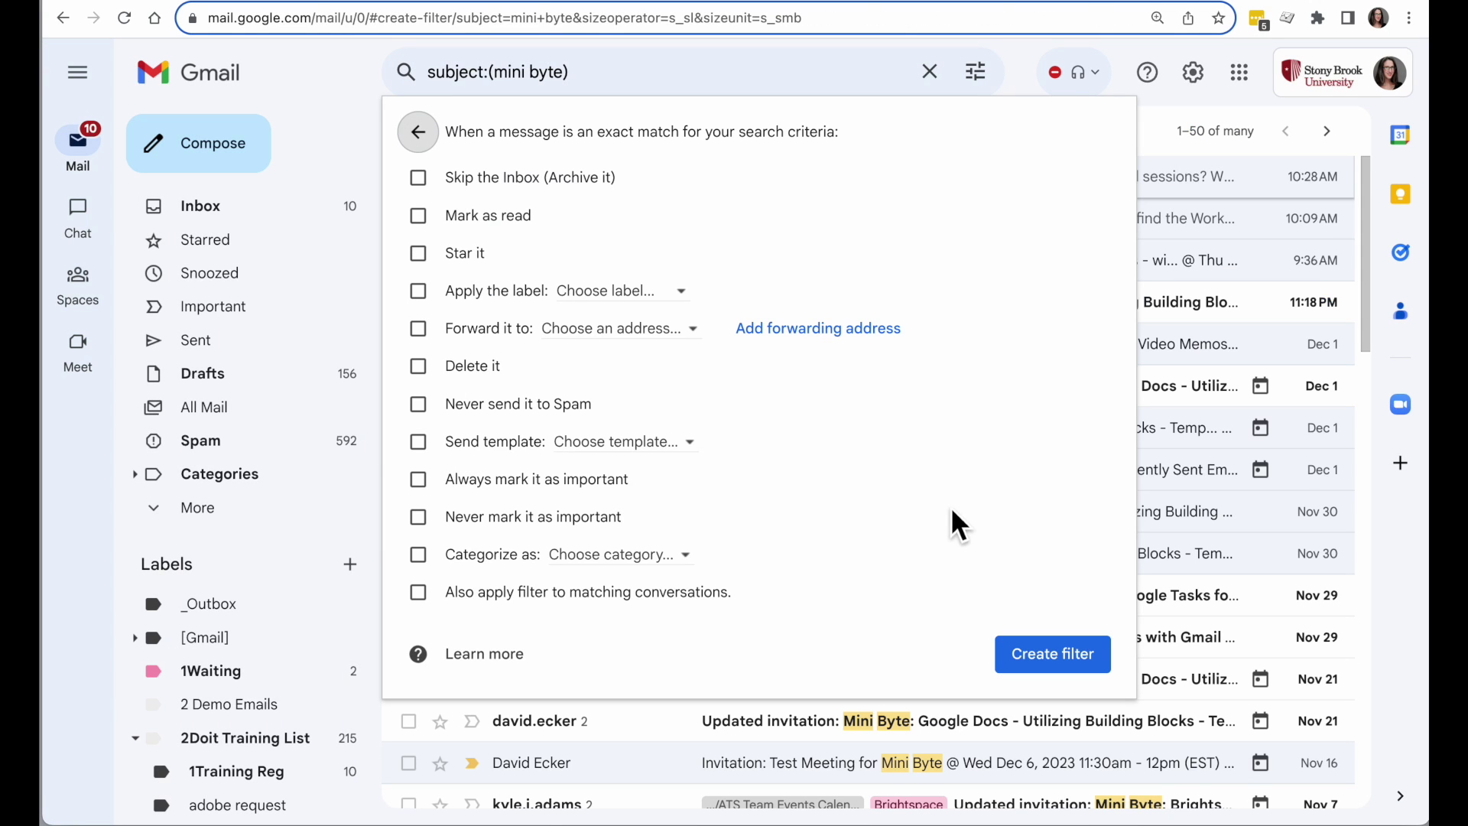
pyautogui.click(421, 443)
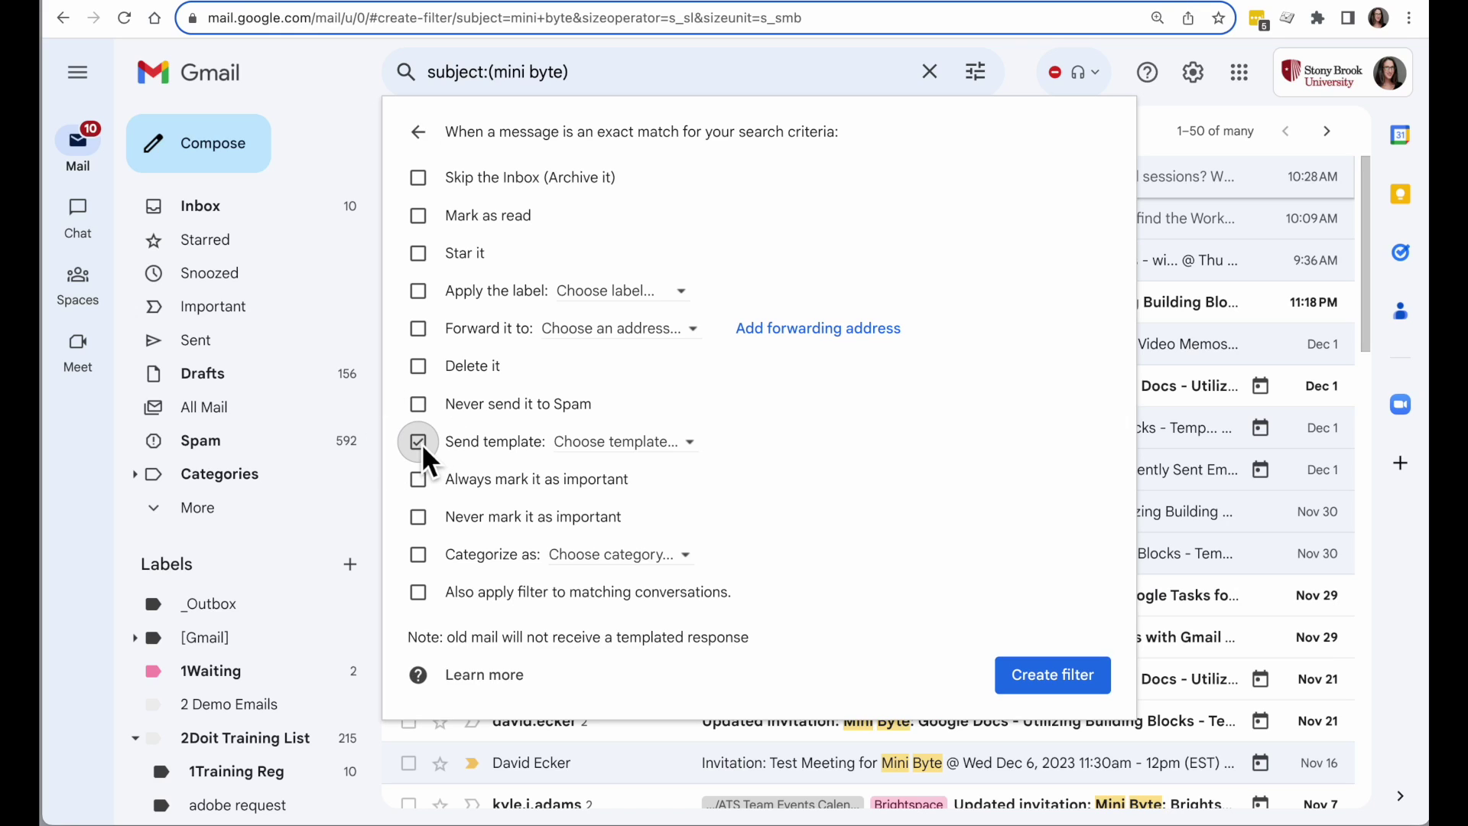
pyautogui.click(678, 447)
pyautogui.click(696, 493)
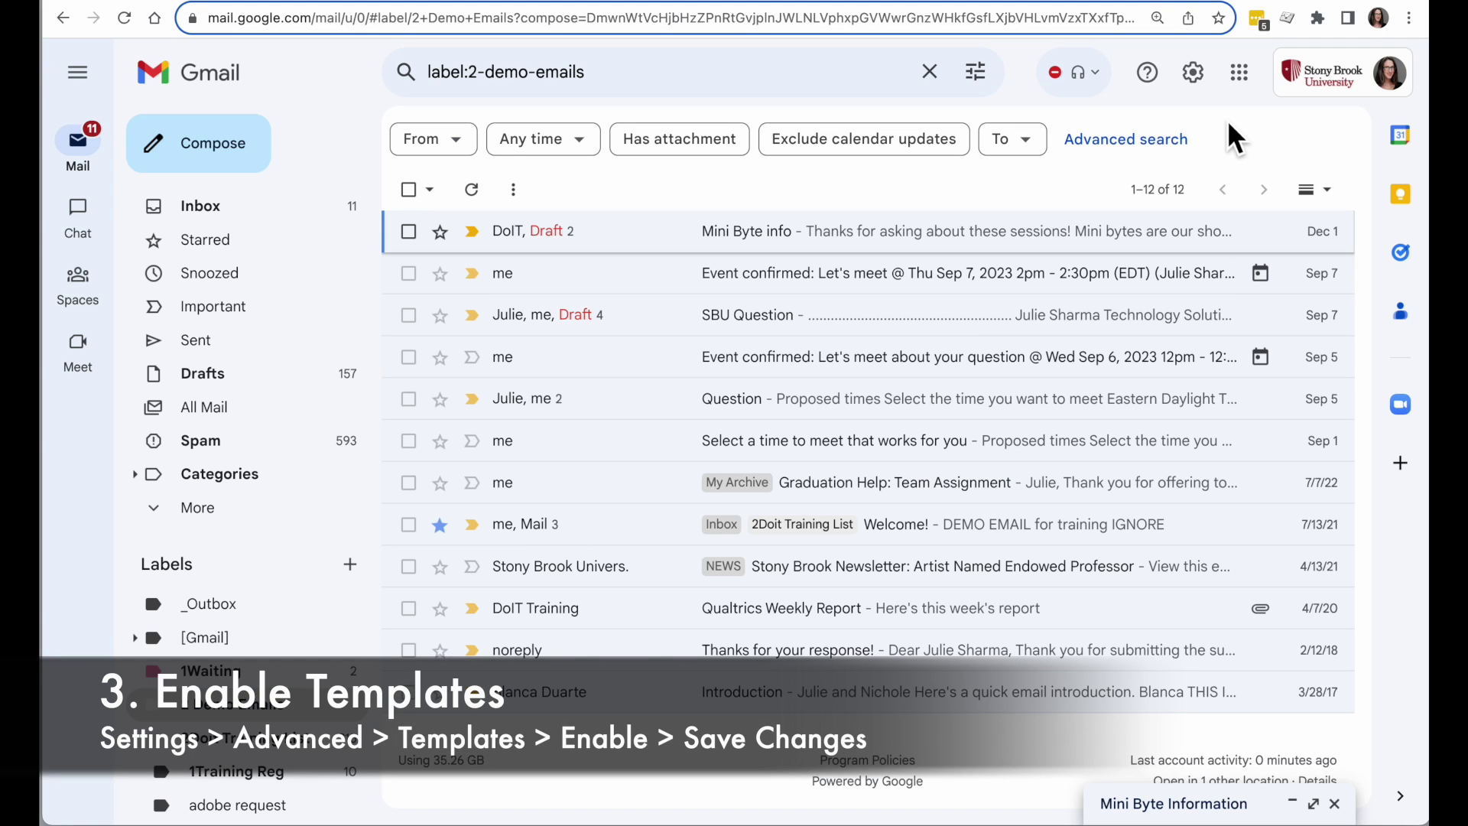
# Check that Templates is enabled in Advanced settings, then begin a new blank message
pyautogui.click(1194, 75)
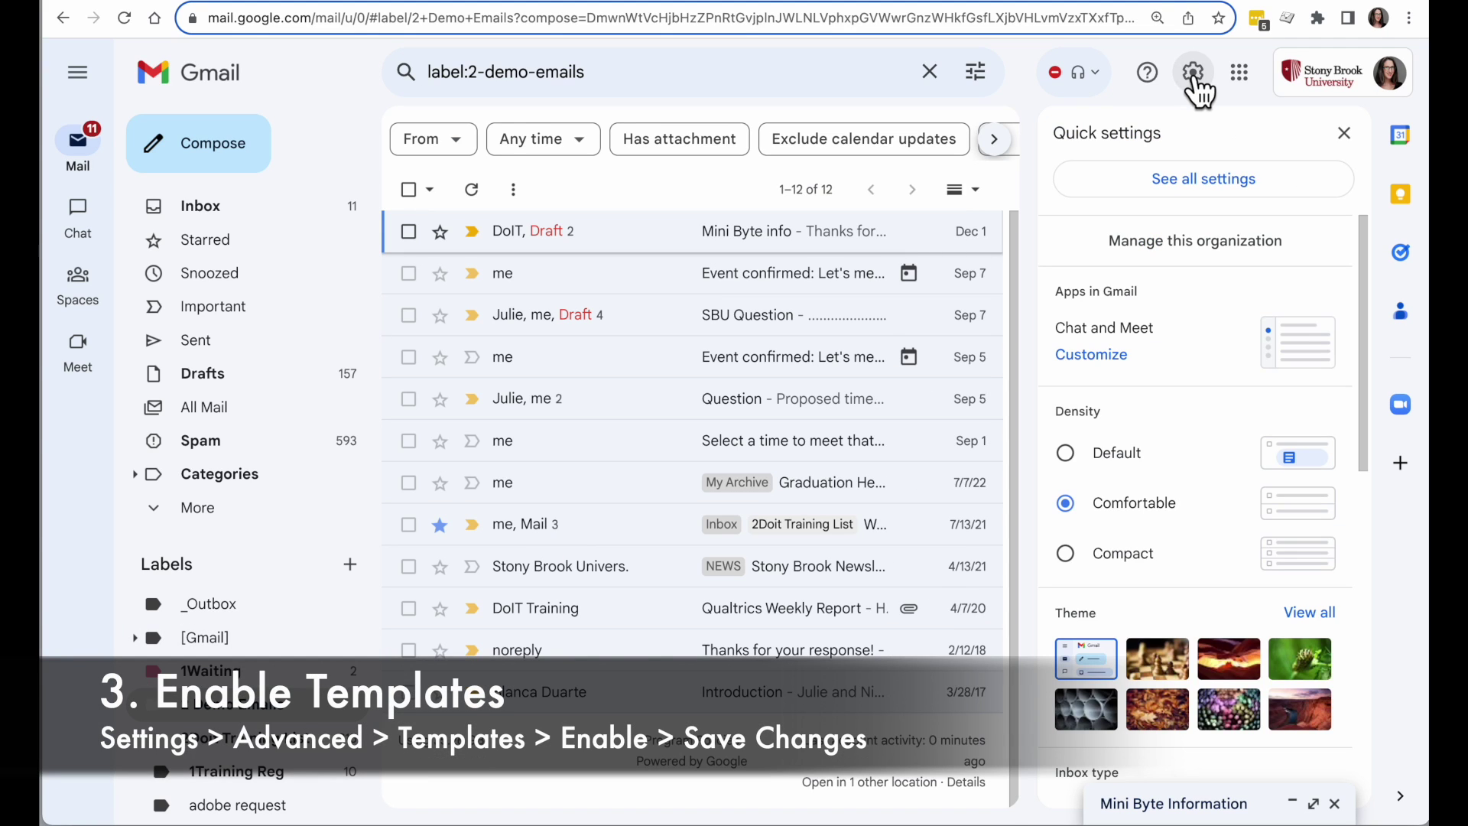
pyautogui.click(1216, 182)
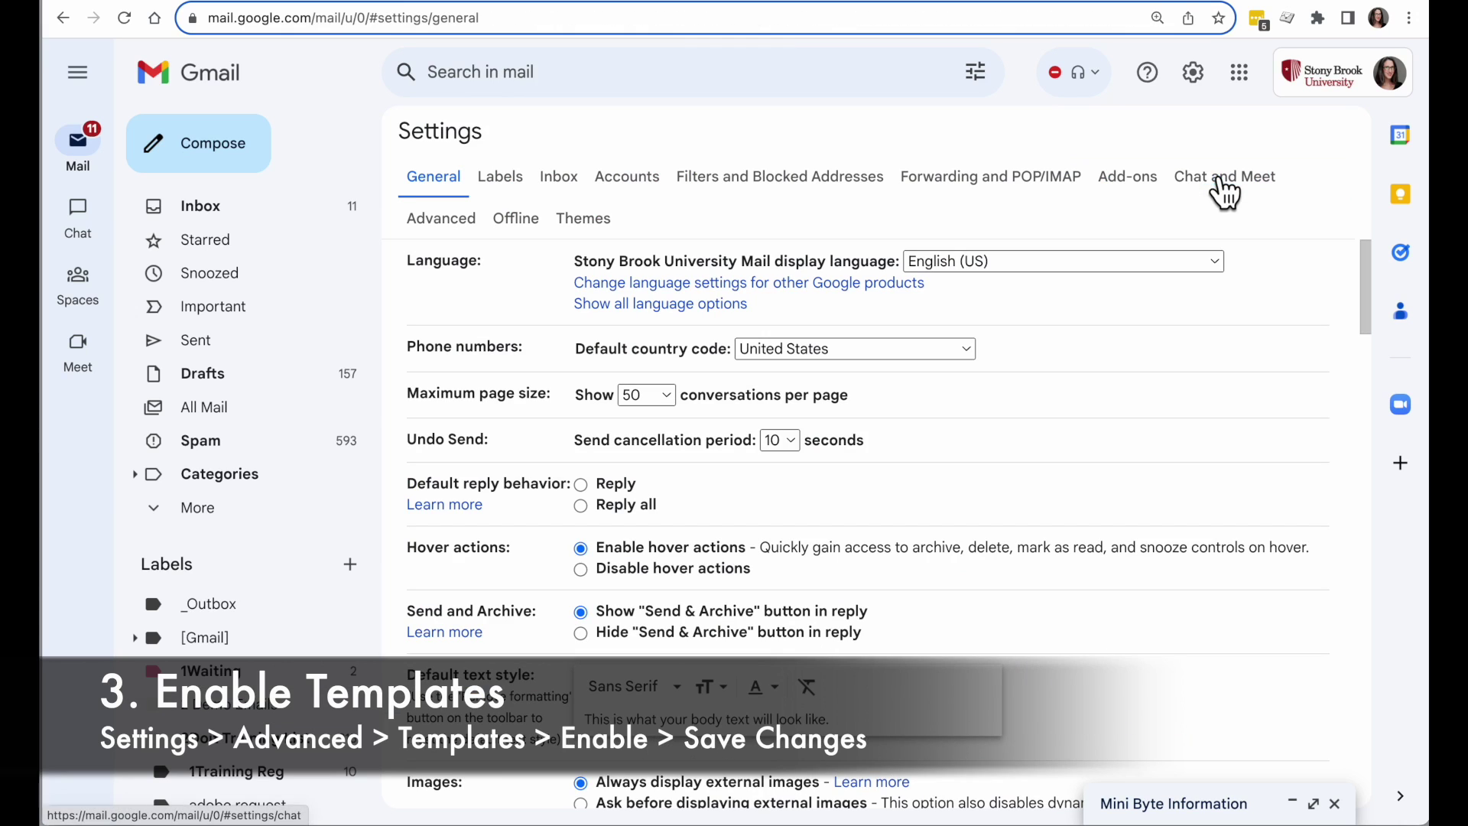
pyautogui.click(441, 221)
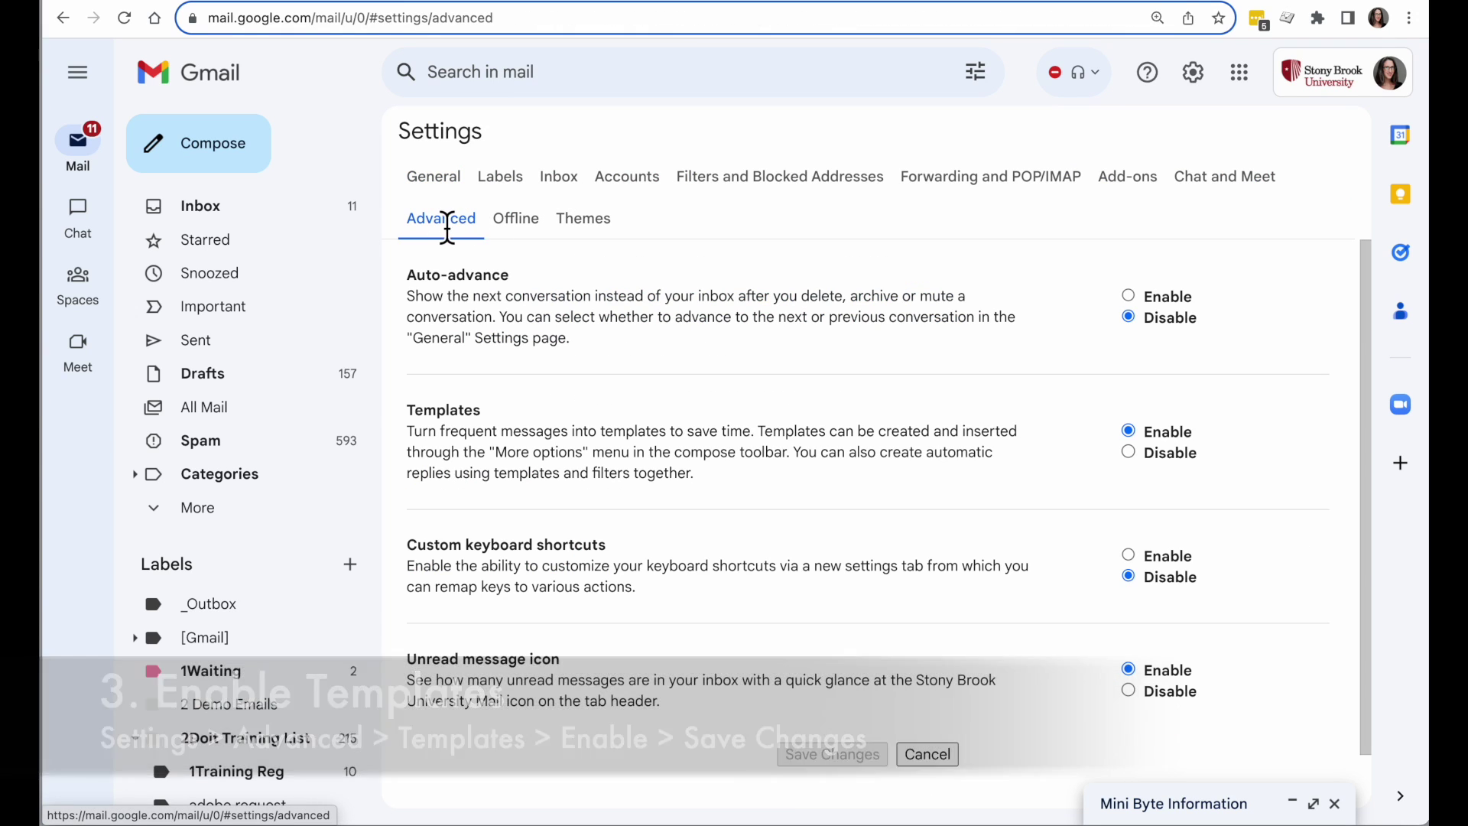
pyautogui.doubleClick(466, 413)
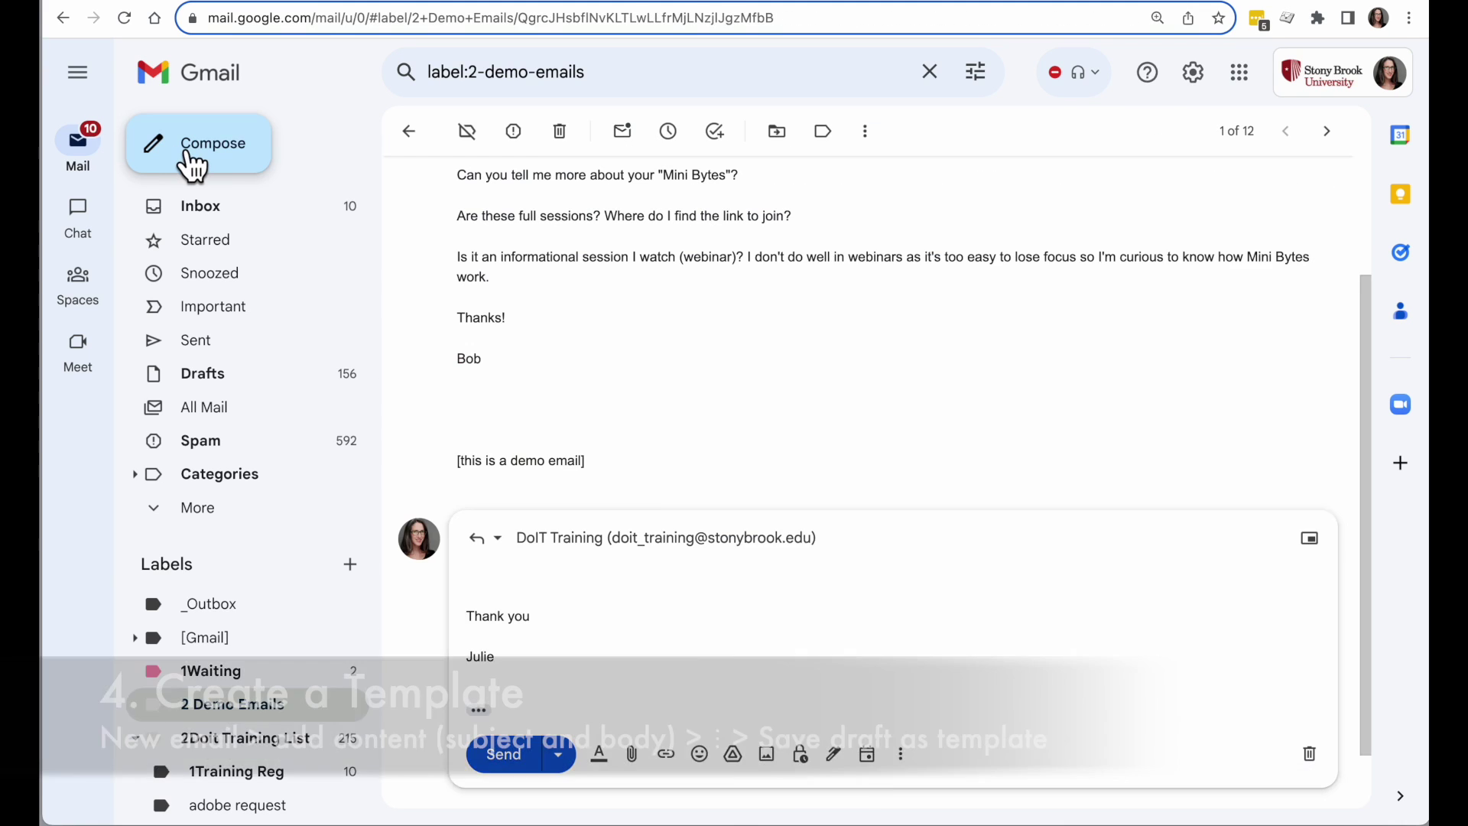
pyautogui.click(195, 161)
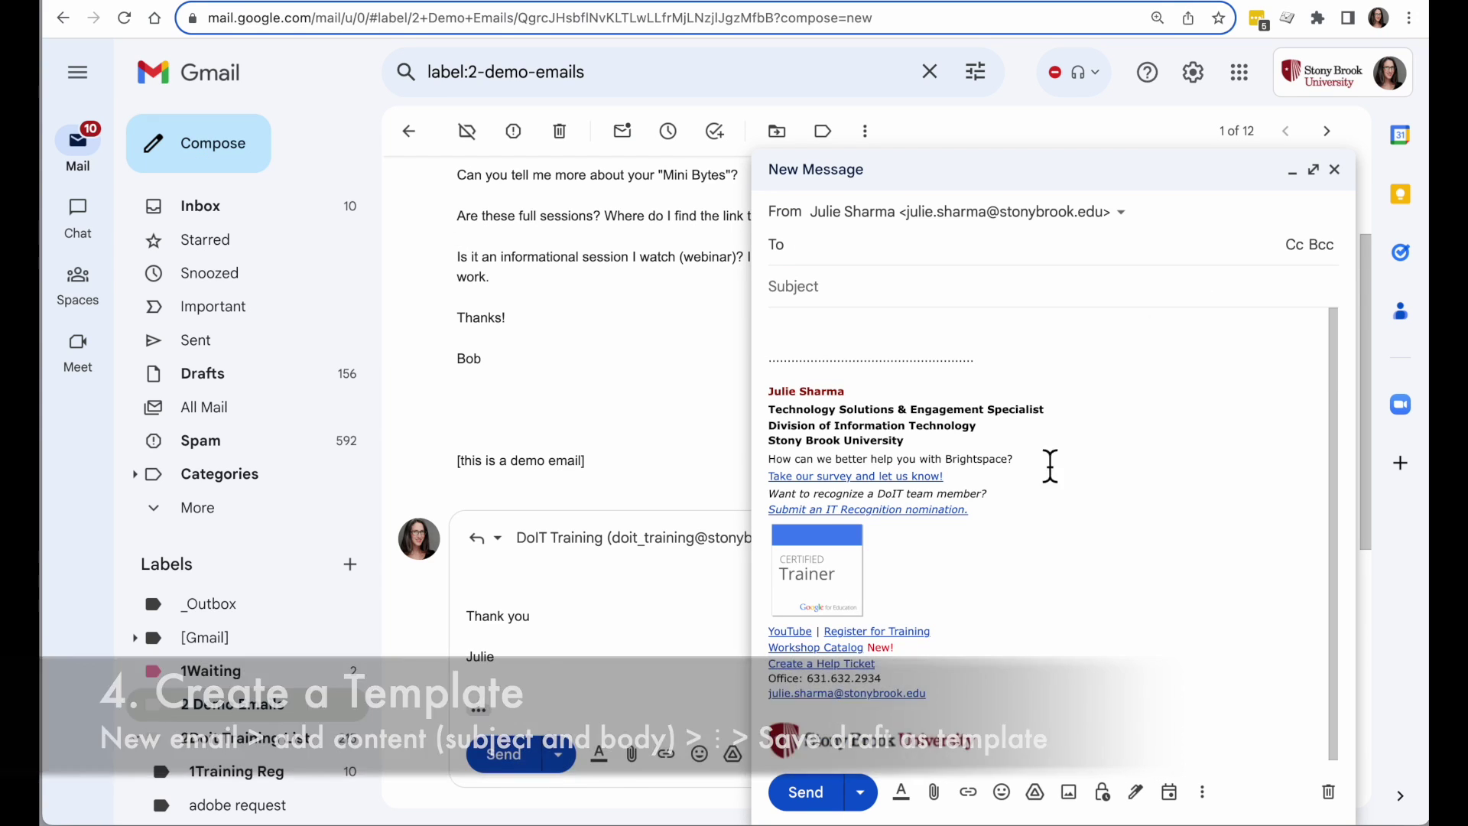
# Select all of the new message's body, including the signature, and delete it
pyautogui.click(1060, 364)
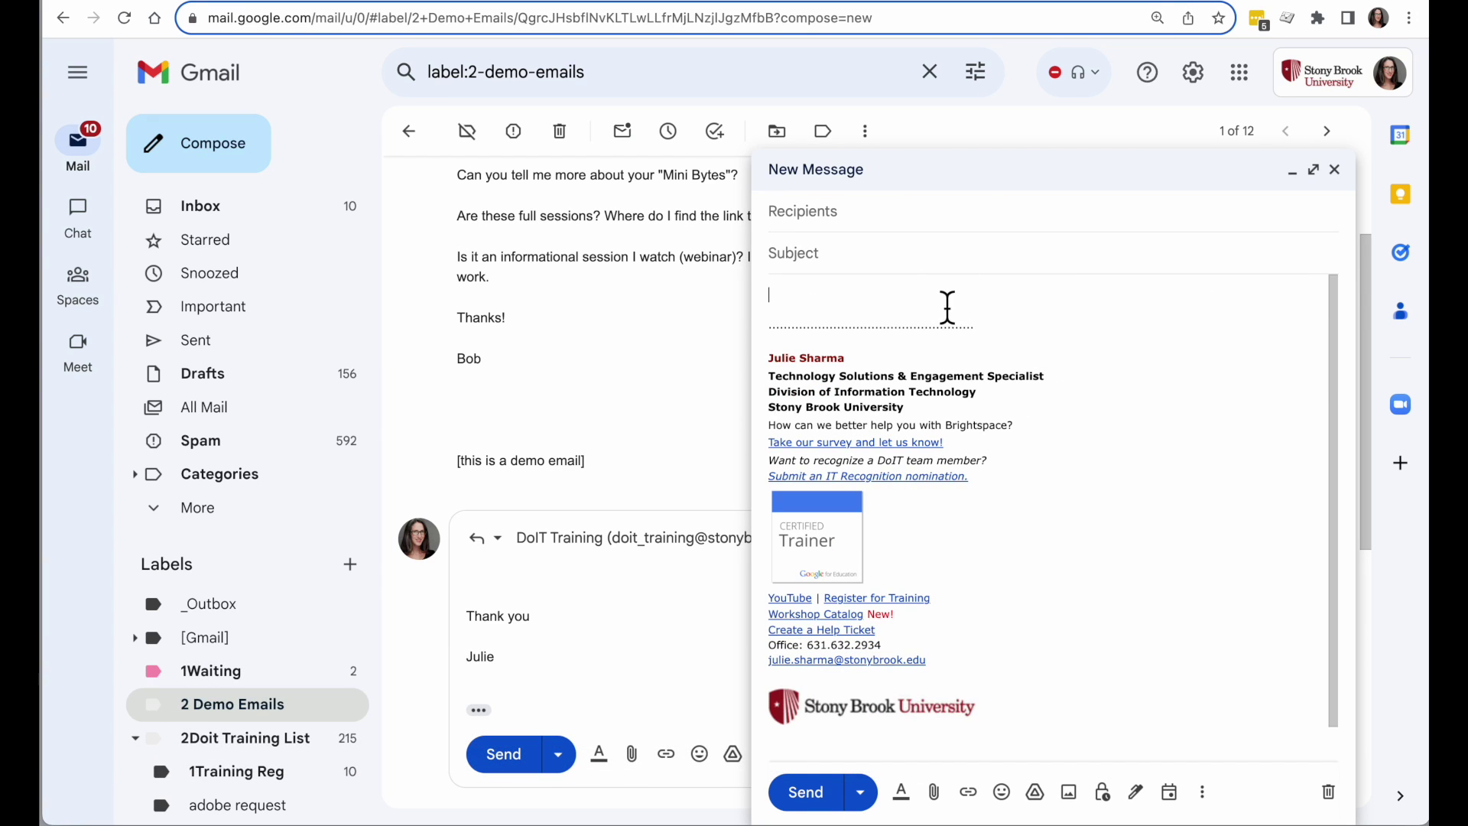
pyautogui.scroll(-1, 1013, 510)
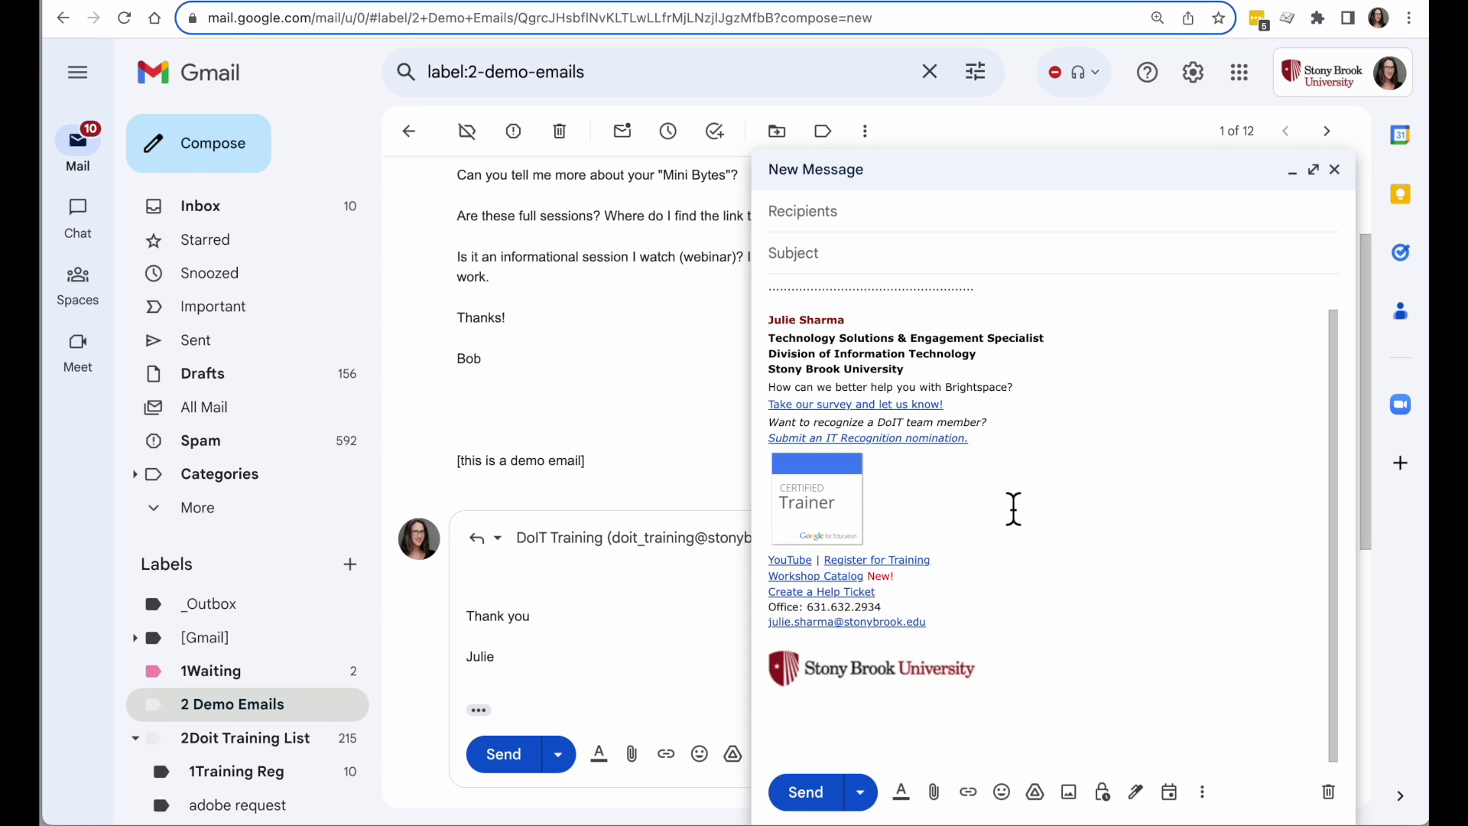
pyautogui.scroll(1, 1013, 510)
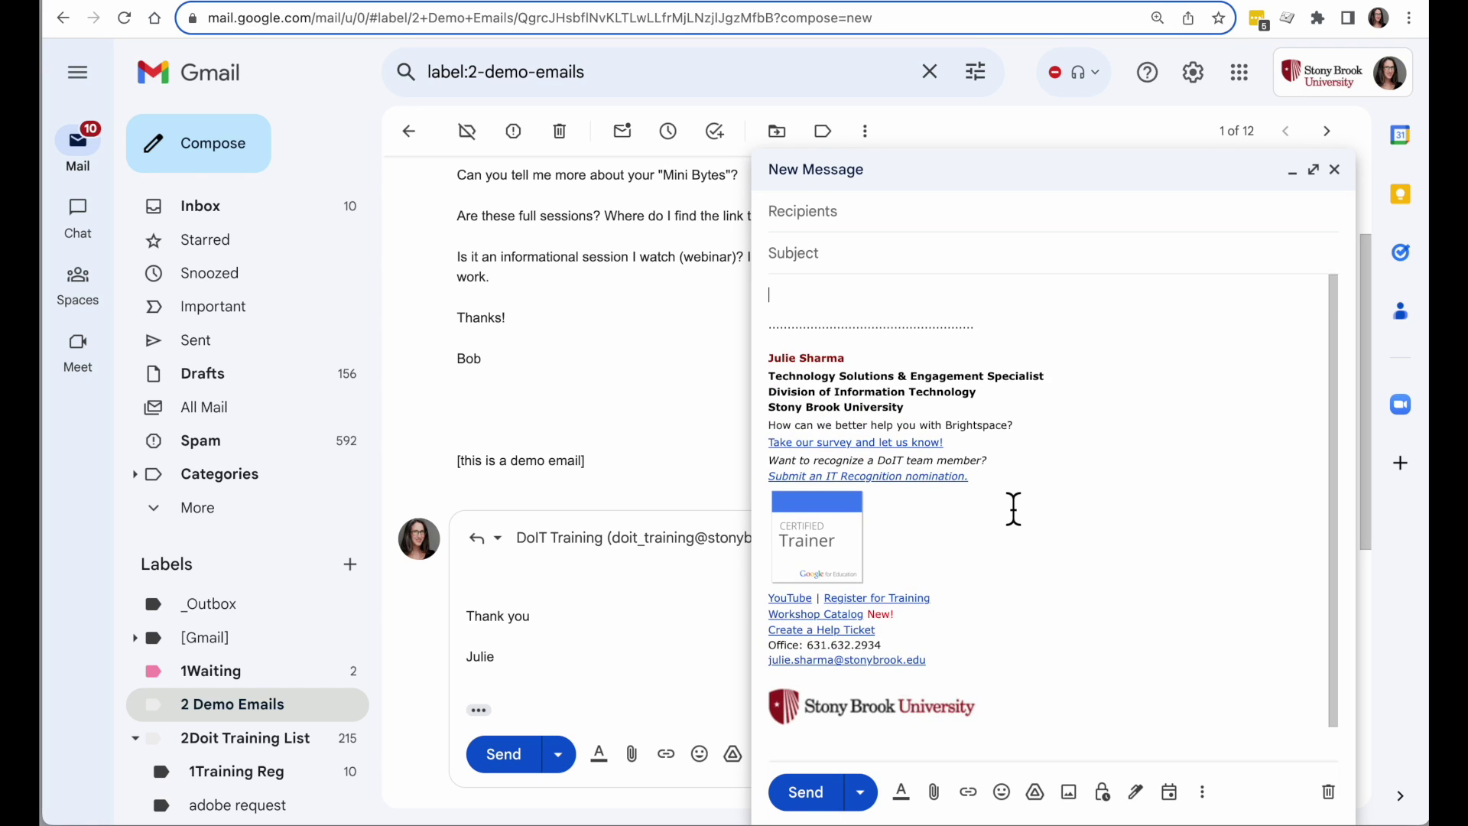
pyautogui.click(1136, 792)
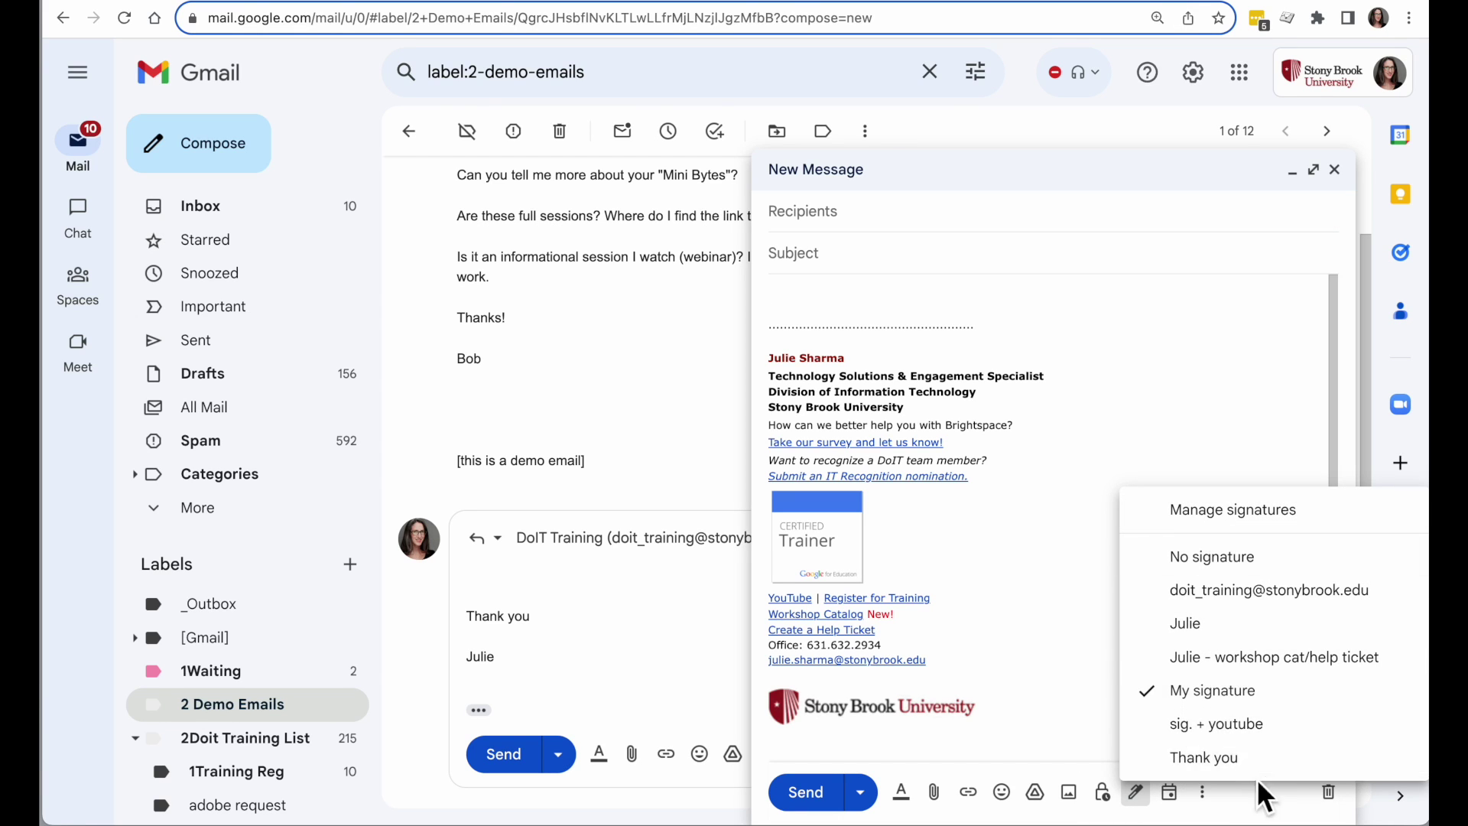
pyautogui.click(1007, 288)
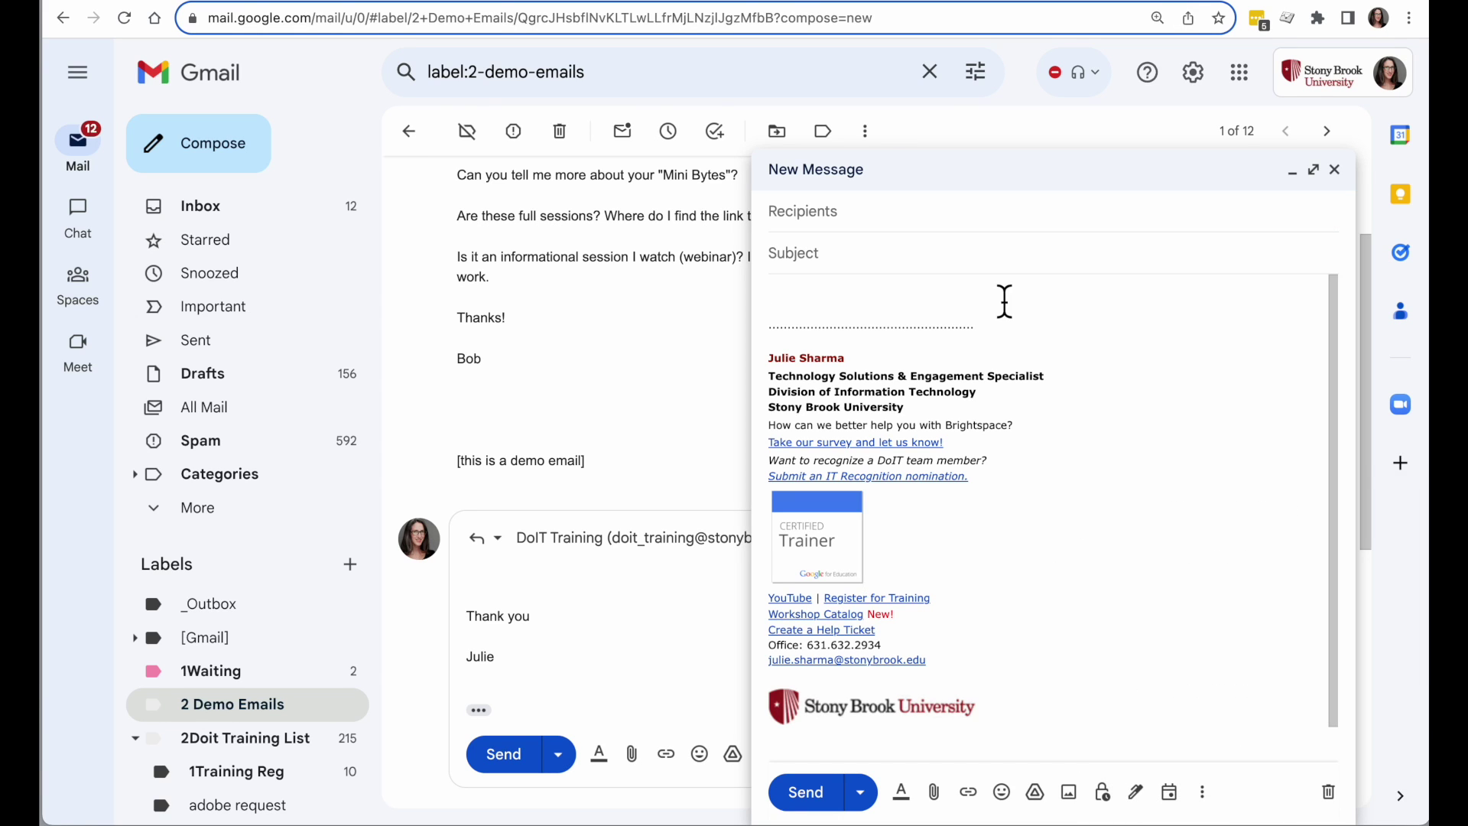
pyautogui.hotkey('ctrl', 'a')
pyautogui.press('BackSpace')
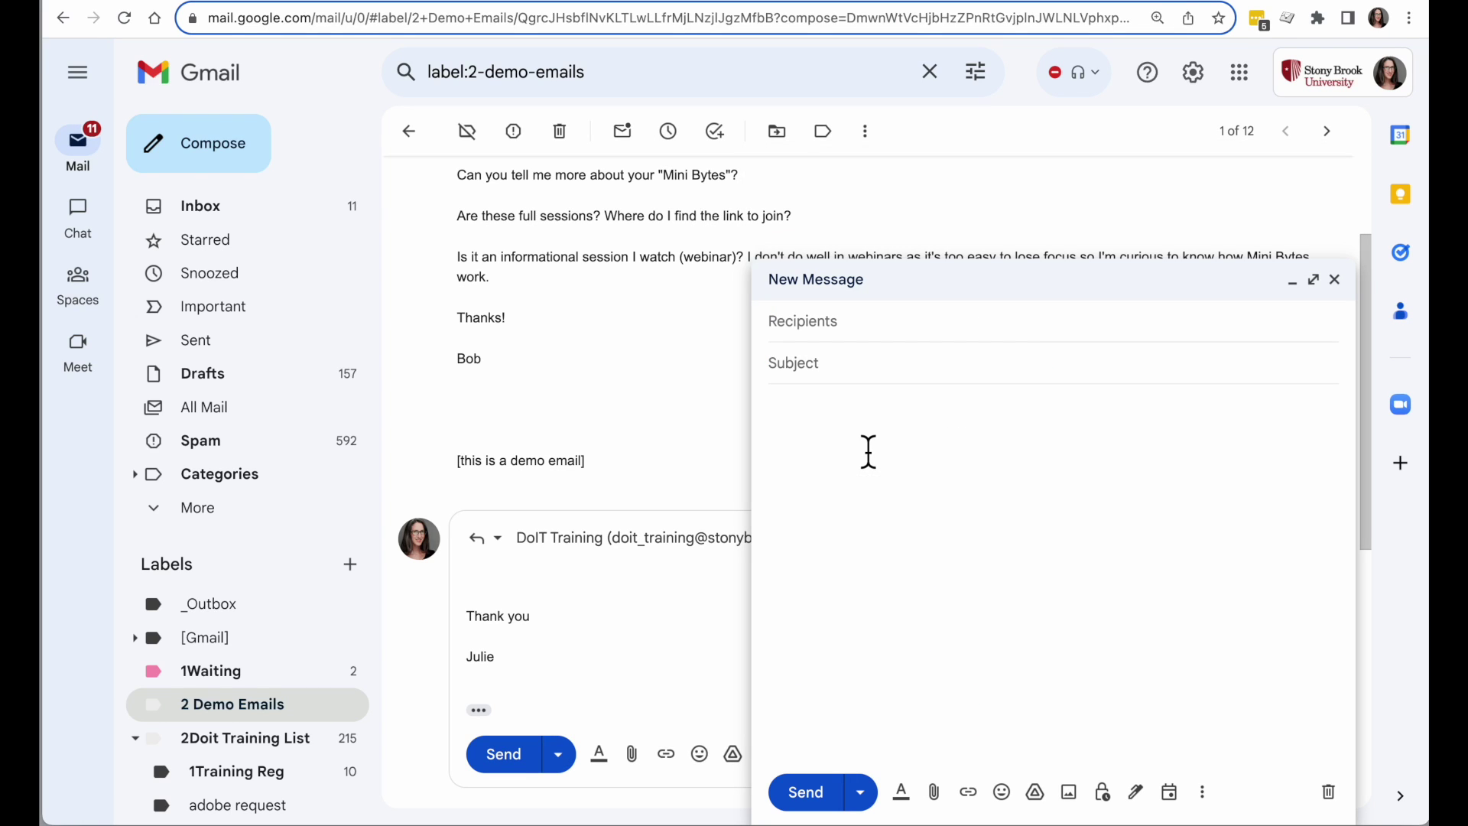
# Write the 'Mini bytes are our short online sessions…' blurb and attach the training classes PDF as a Drive link
pyautogui.write('Mini bytes are our short online sessions. We make them a')
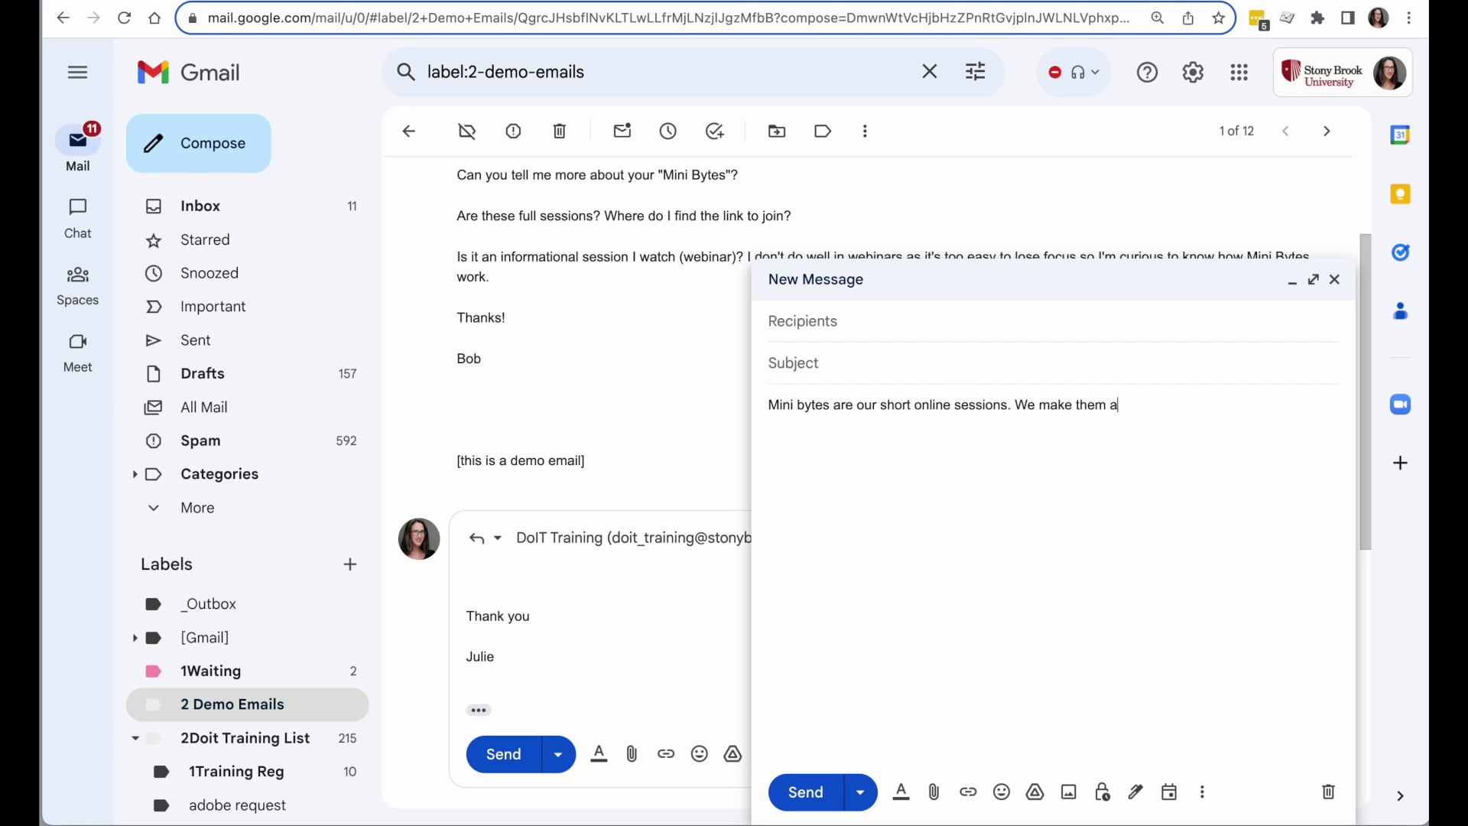
pyautogui.write('s interactive as possible, and people love them! We hope yo ucan join us soon!')
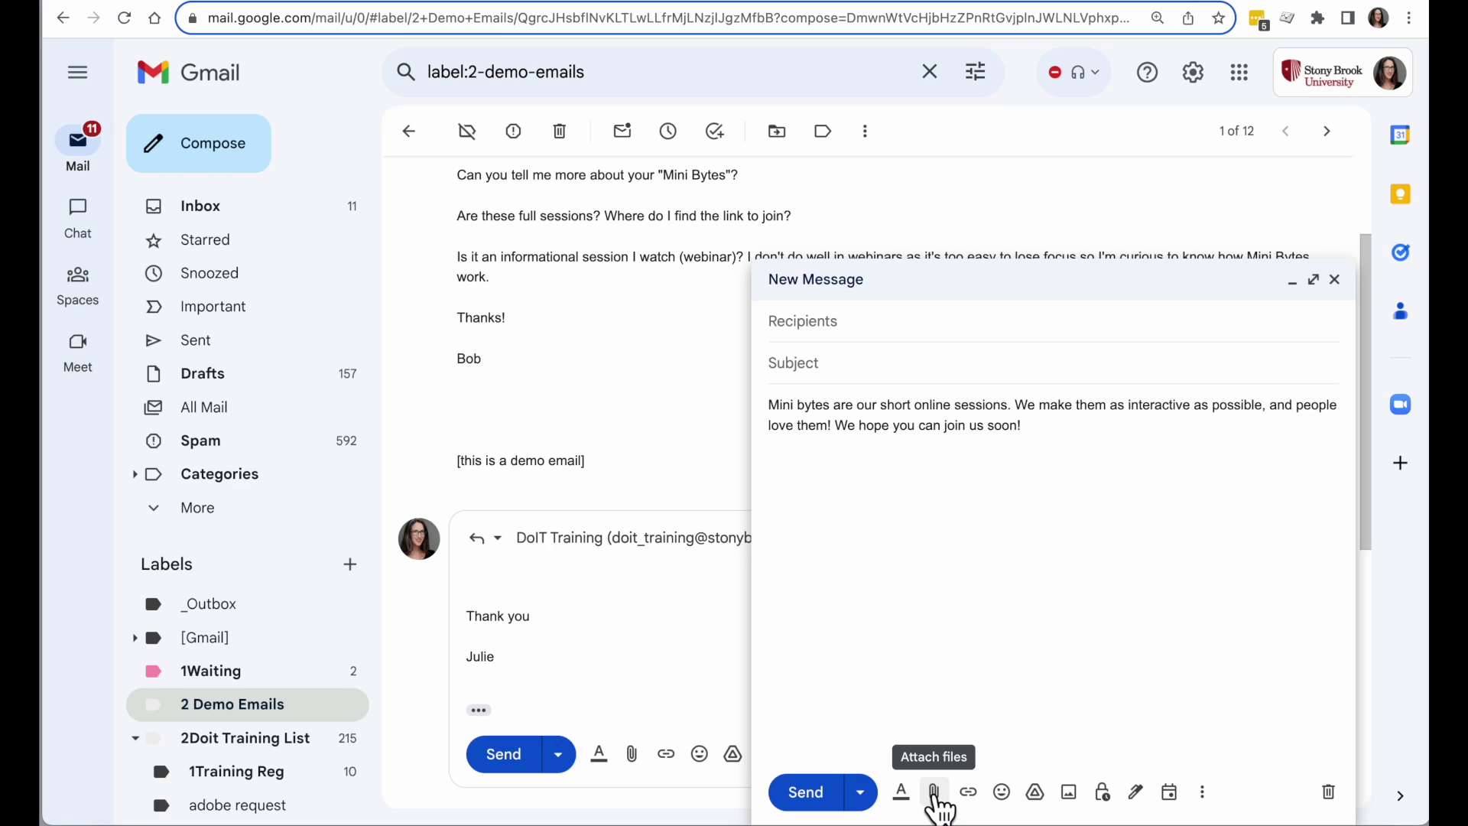
pyautogui.click(1036, 793)
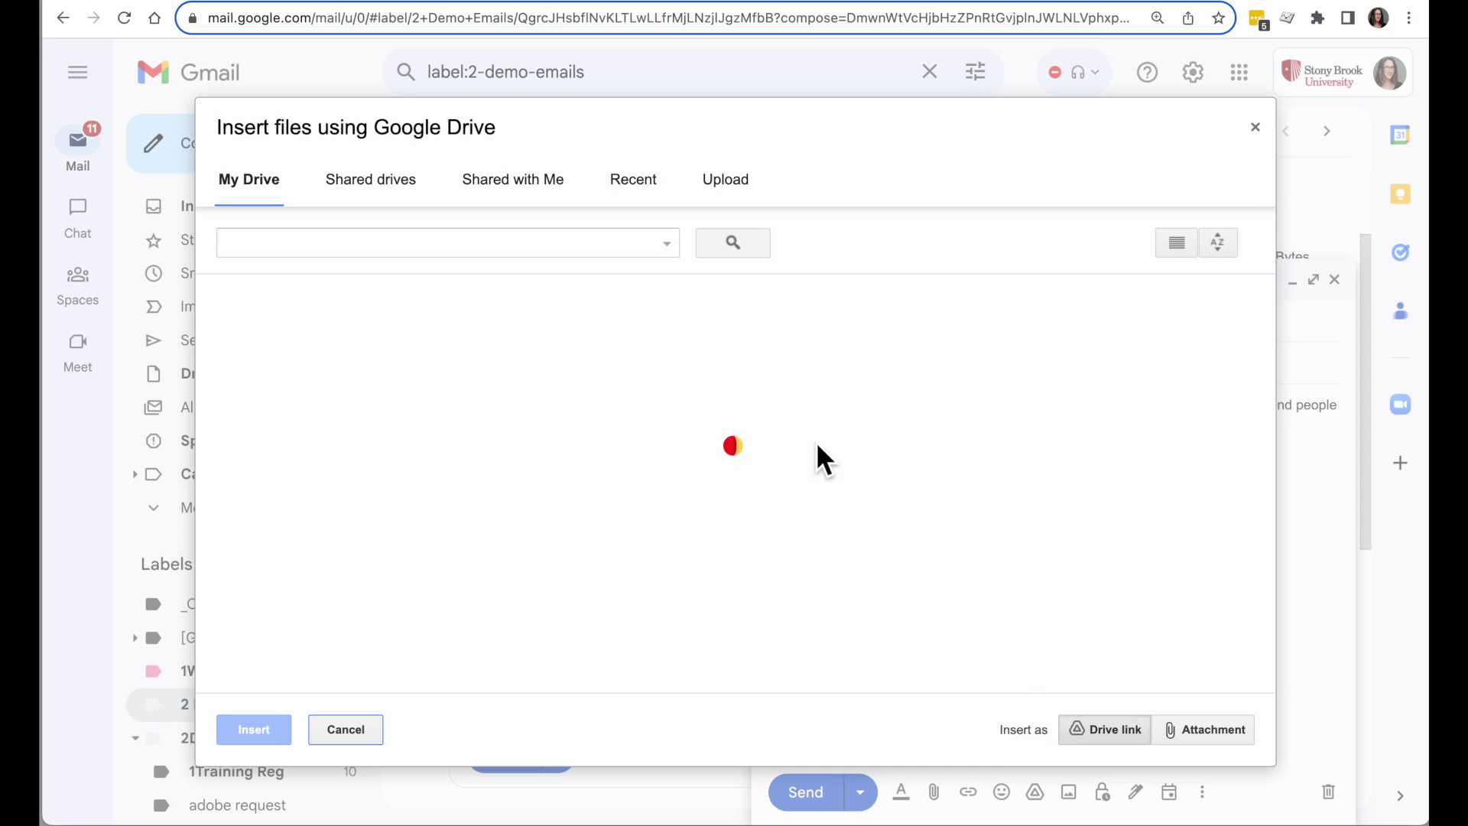
pyautogui.click(736, 182)
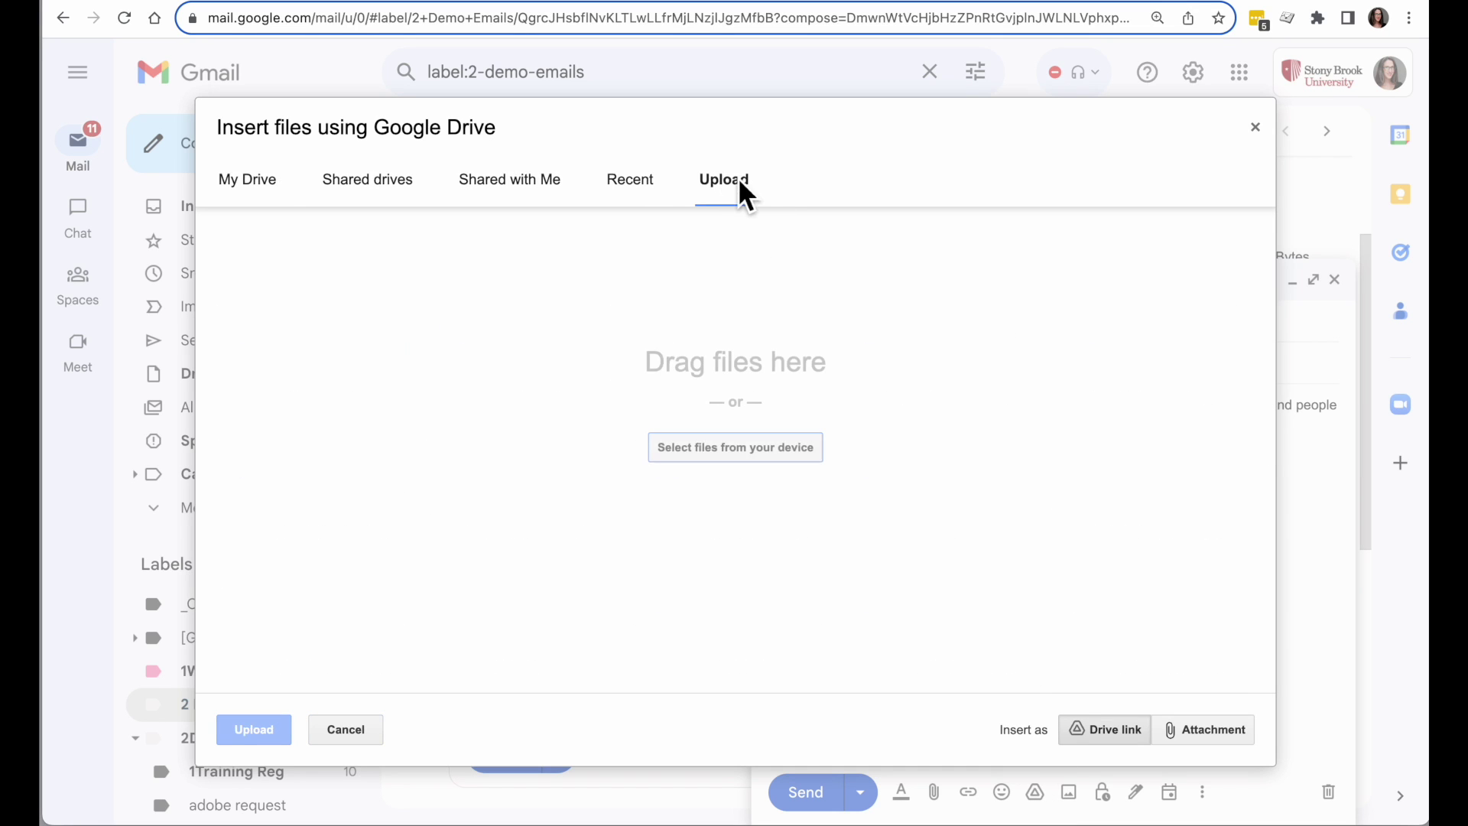
pyautogui.click(716, 457)
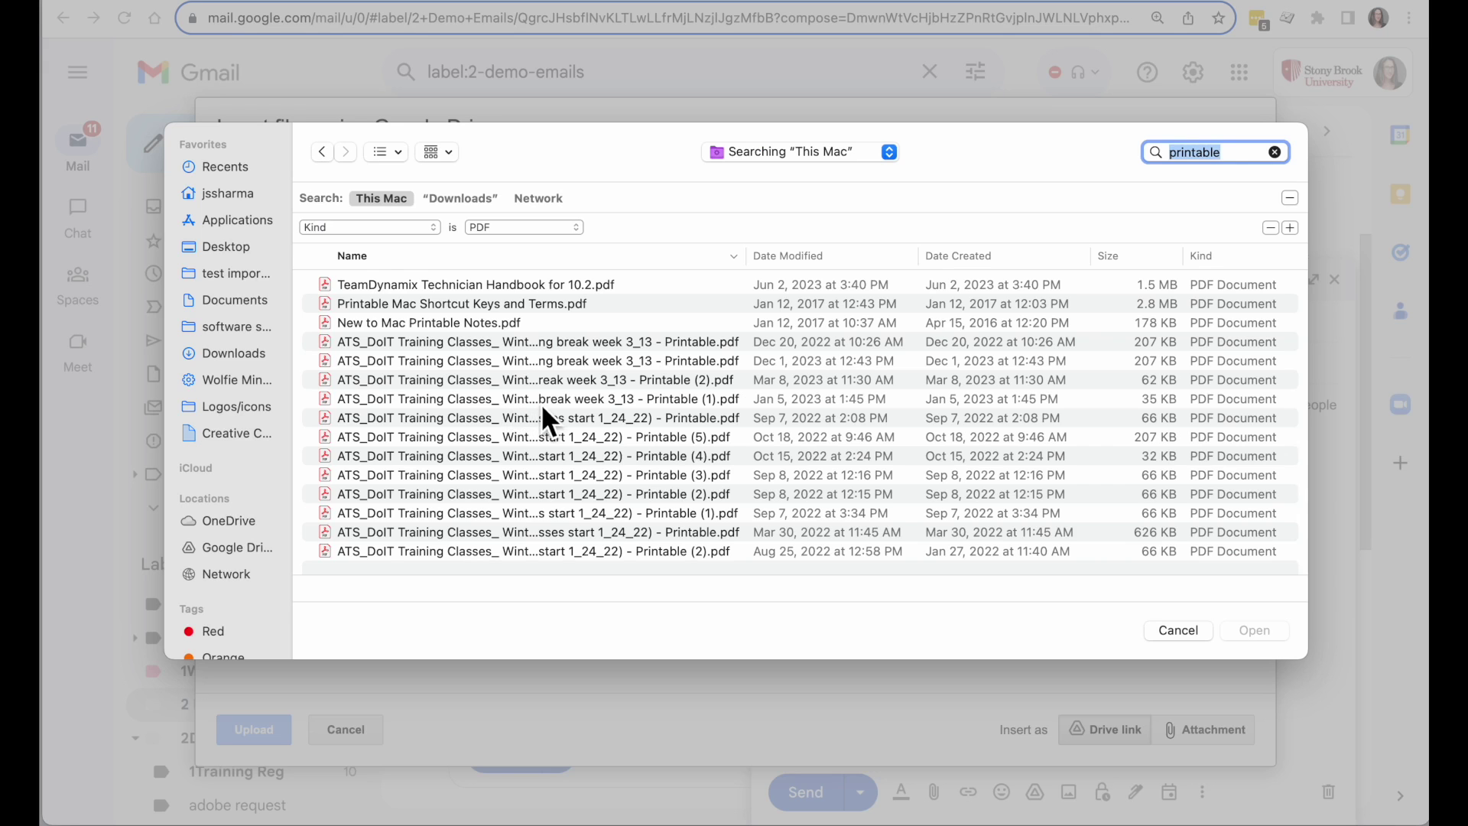
pyautogui.doubleClick(506, 344)
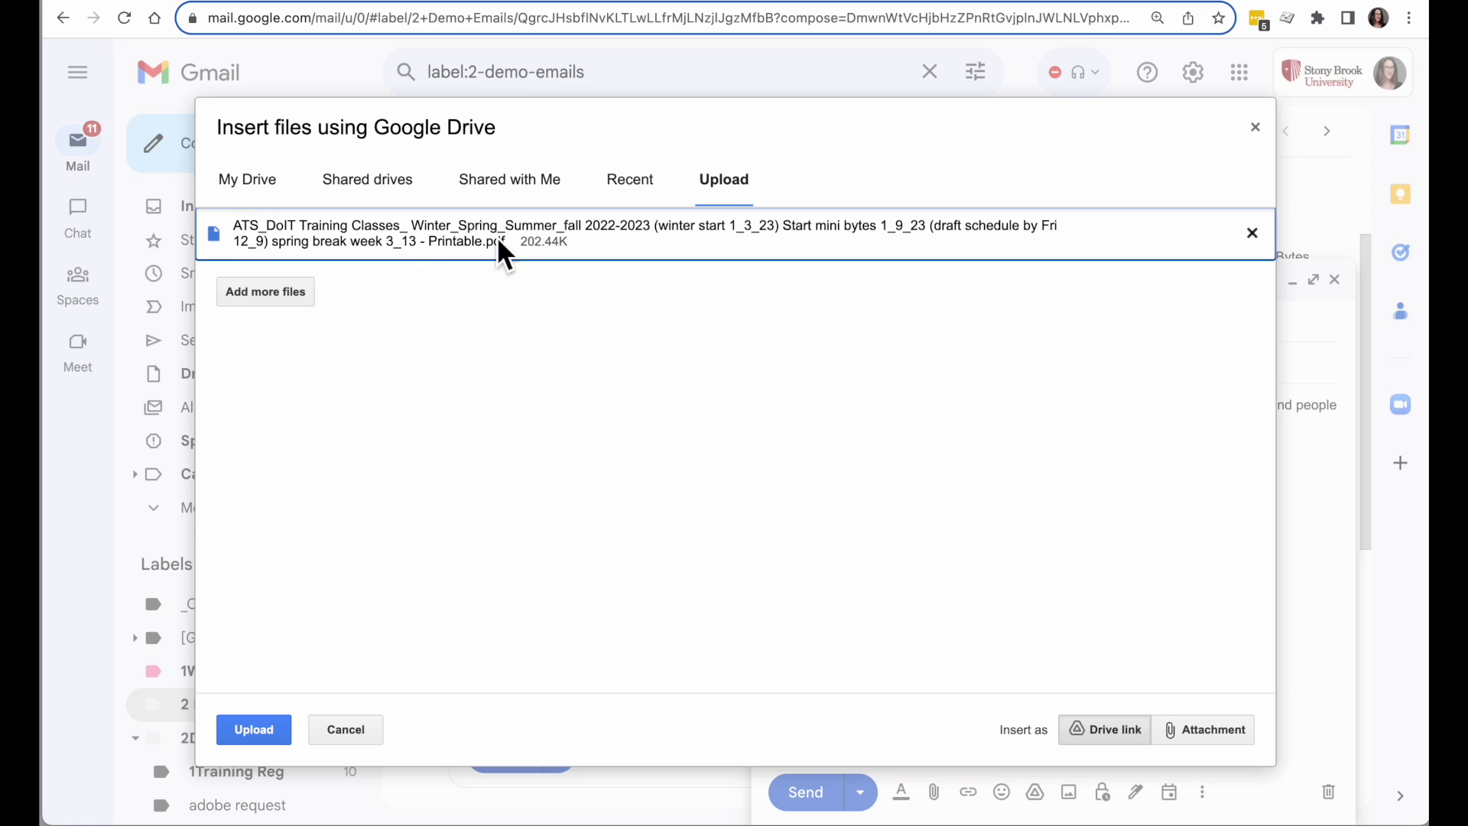
pyautogui.click(1112, 729)
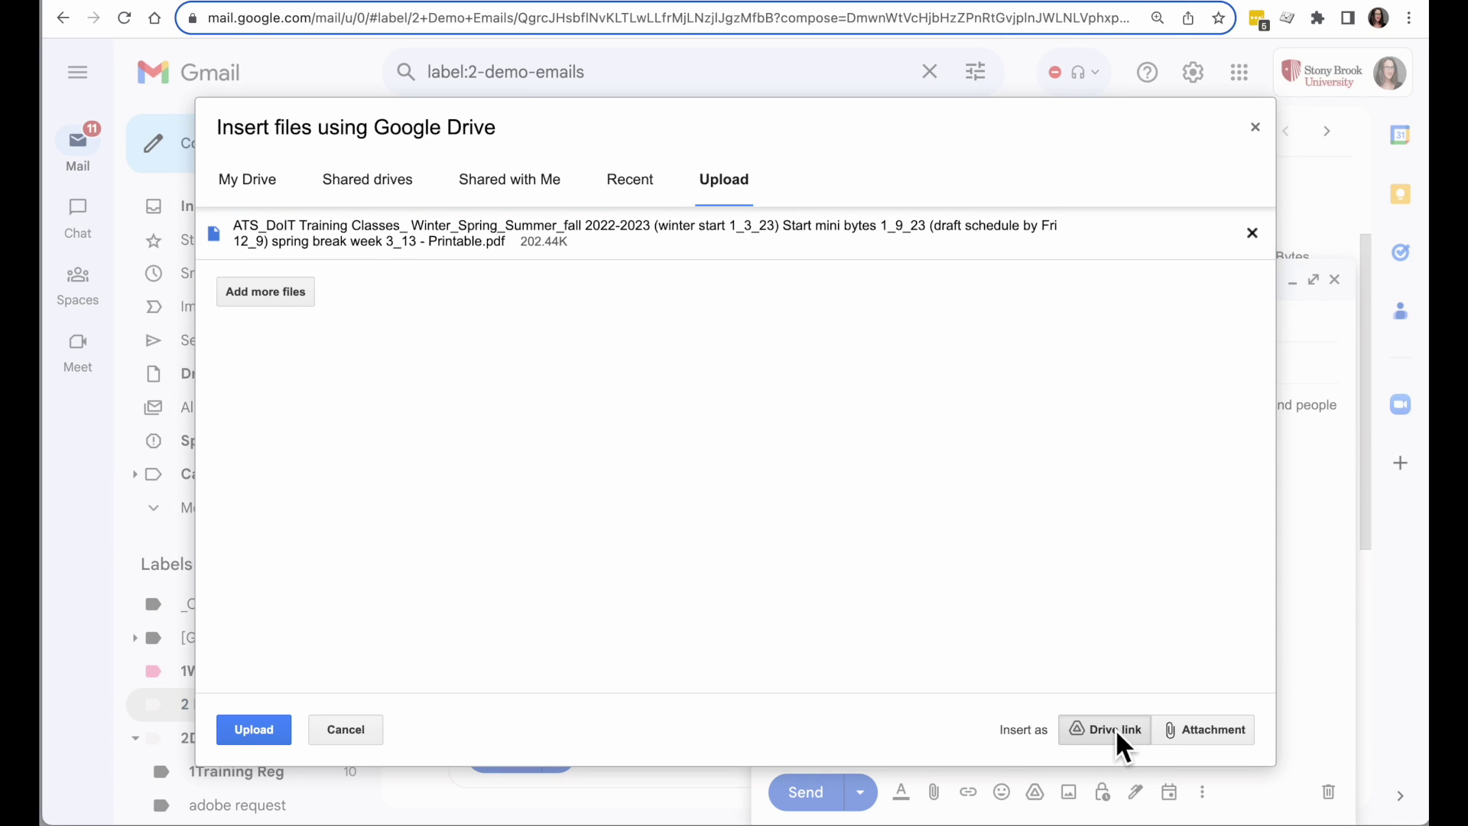
pyautogui.click(268, 732)
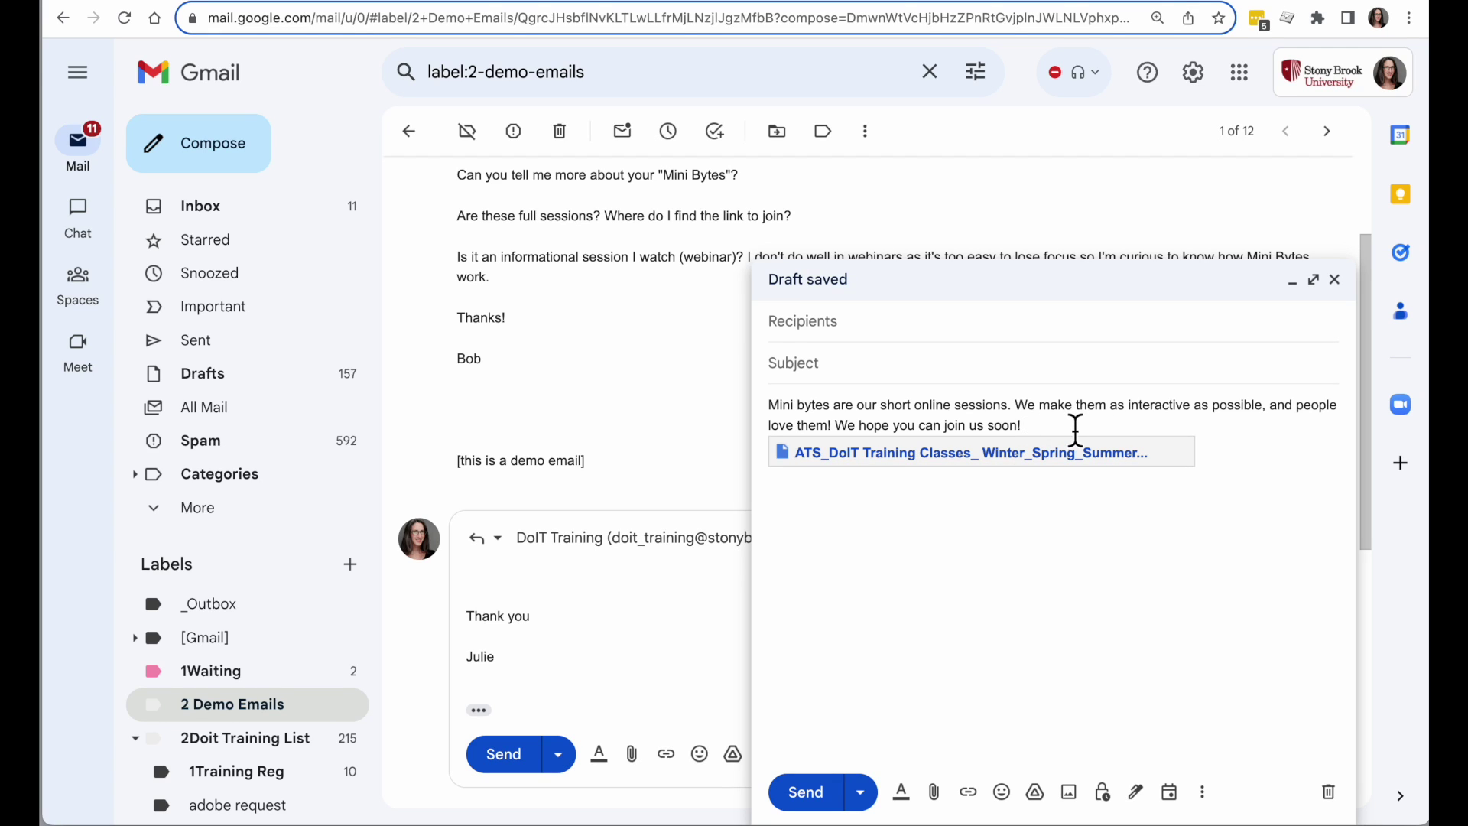
# Change the draft's subject to 'Mini Byte Information'
pyautogui.press('Return')
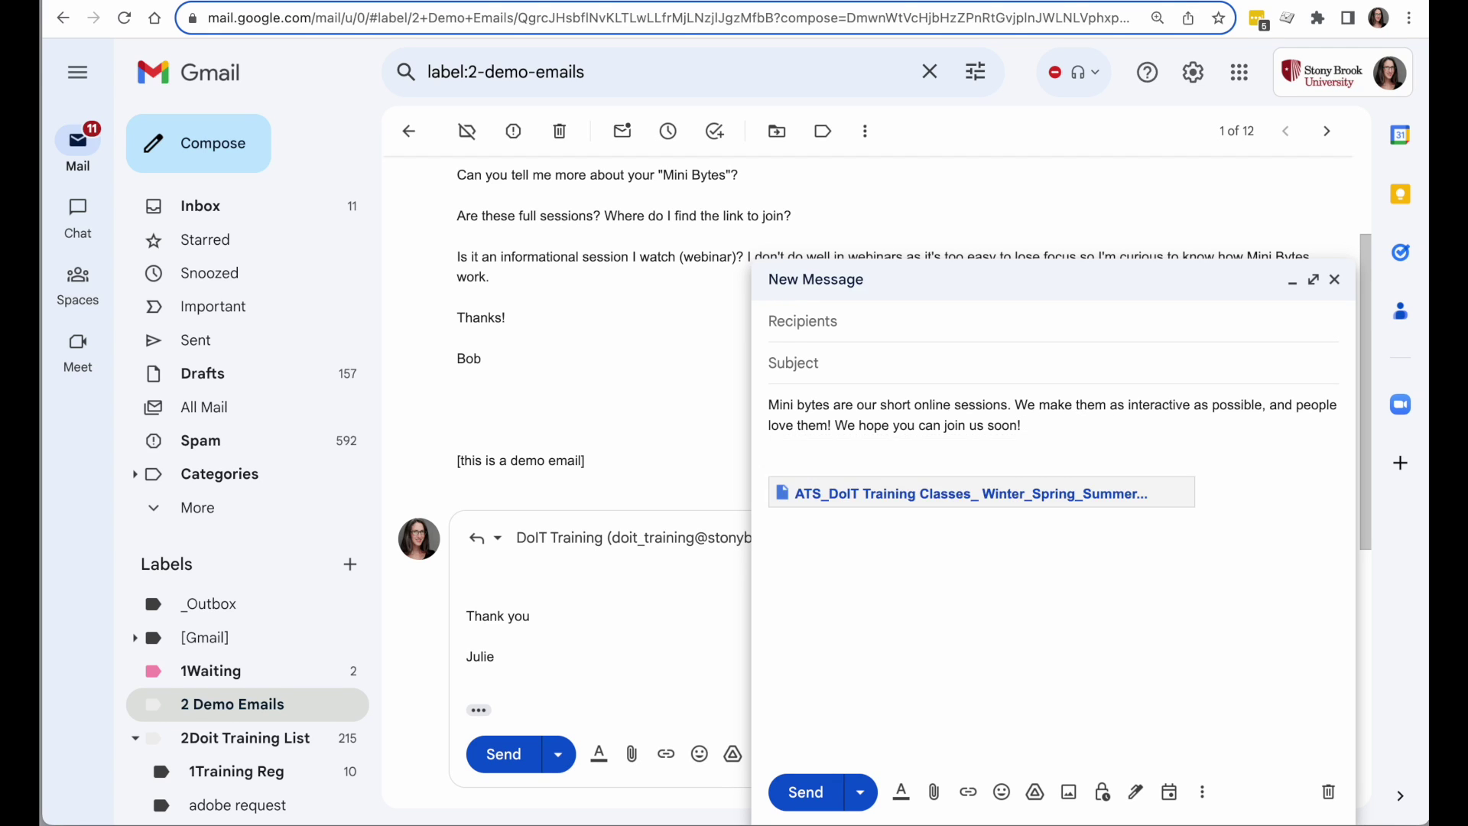
pyautogui.click(1016, 374)
pyautogui.write('Free Online Training!')
pyautogui.hotkey('ctrl', 'a')
pyautogui.write('Mini Byte Information')
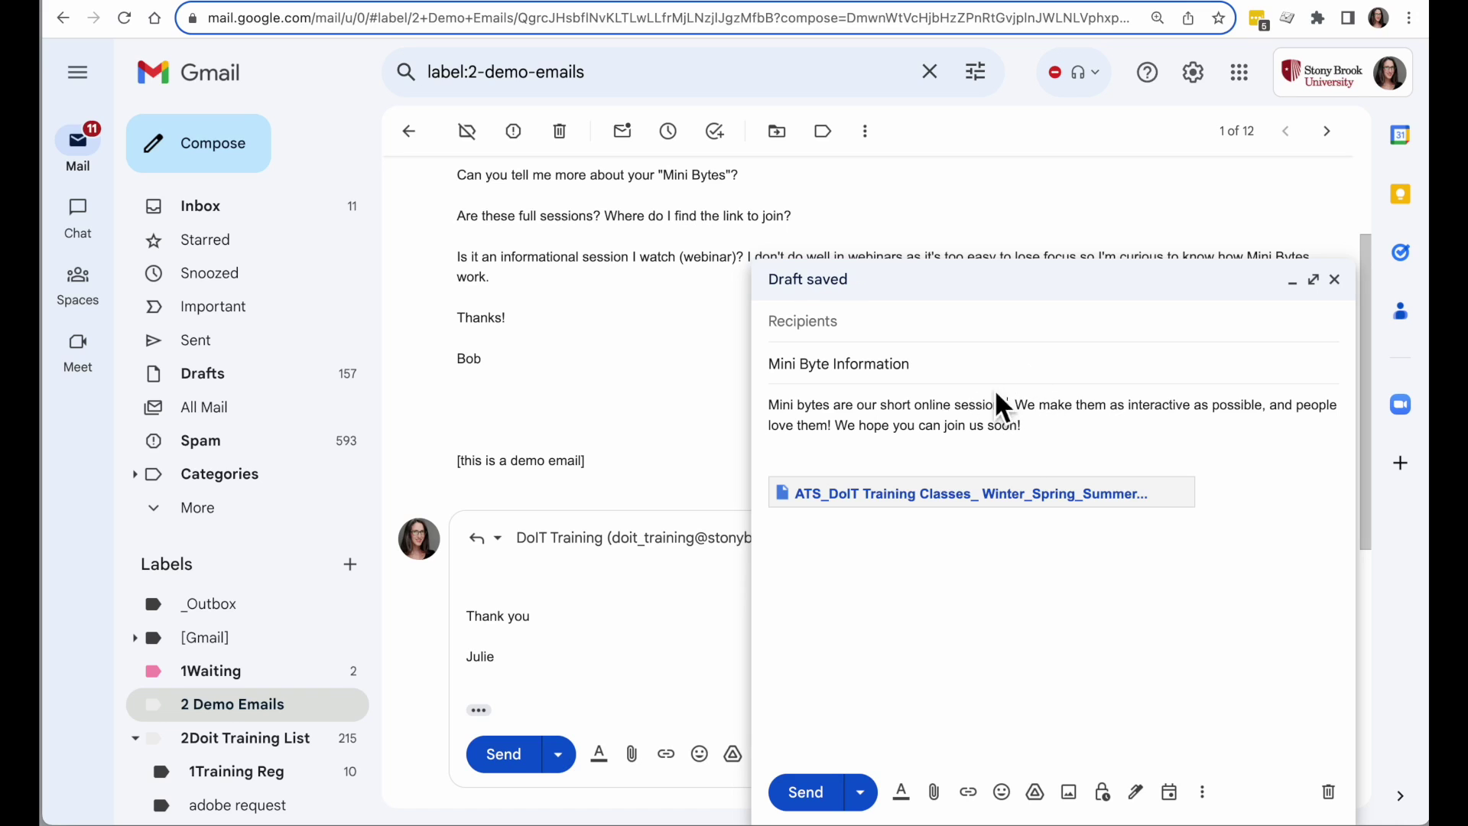
pyautogui.click(928, 322)
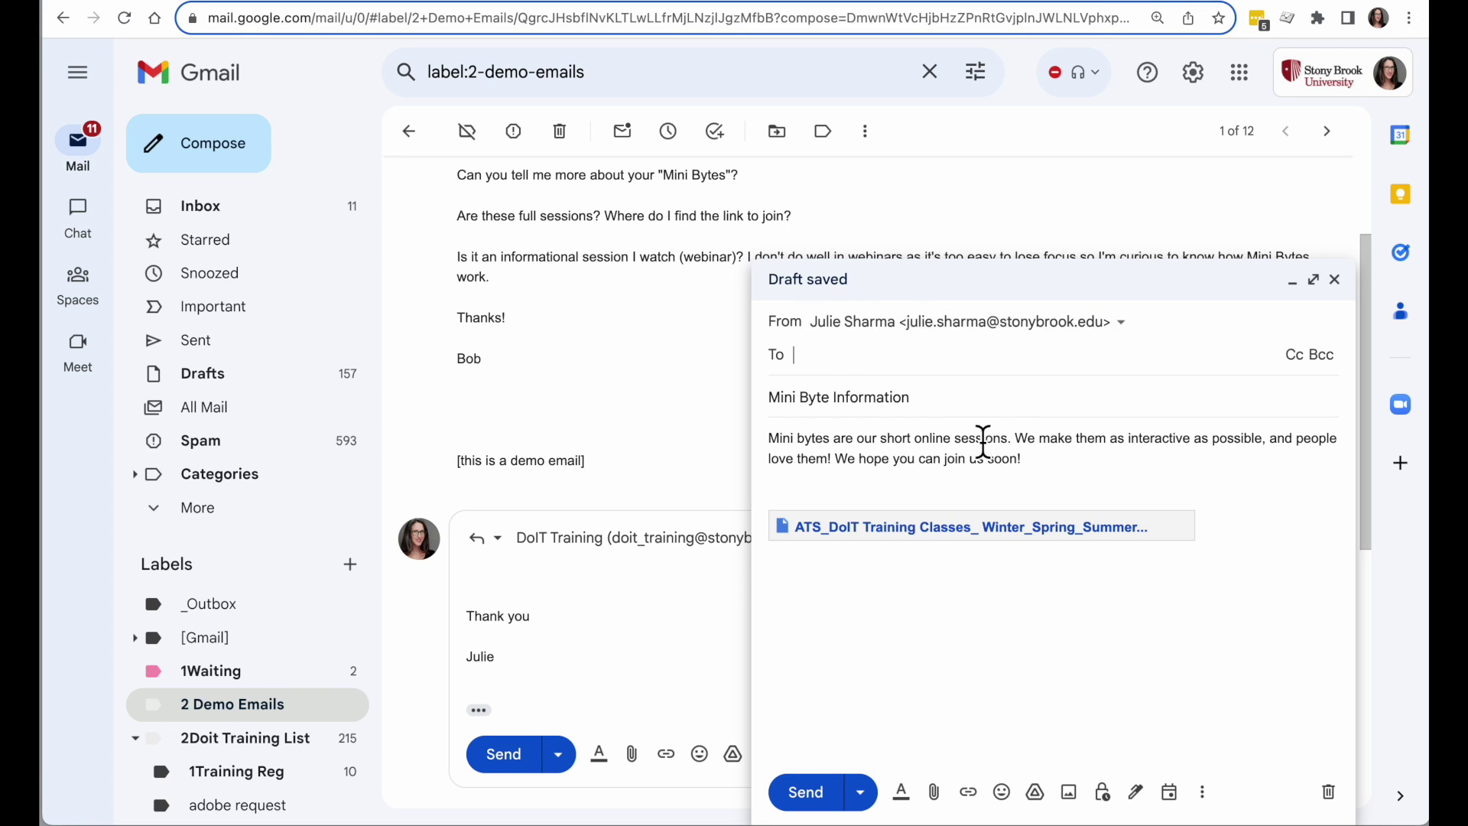
pyautogui.click(945, 578)
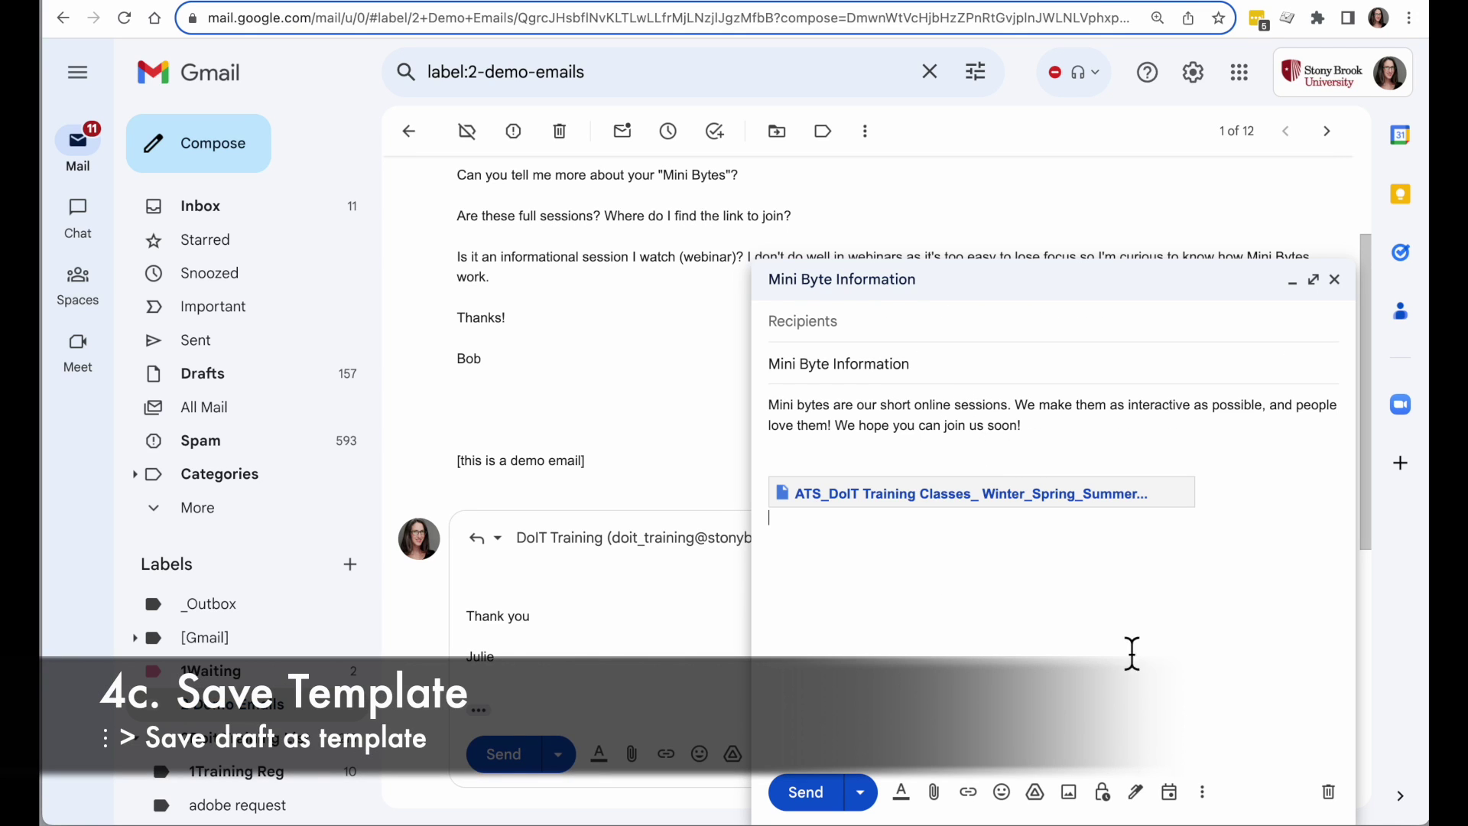
# Save the draft as a new template named 'Mini Byte Information'
pyautogui.click(1202, 794)
pyautogui.moveTo(1142, 556)
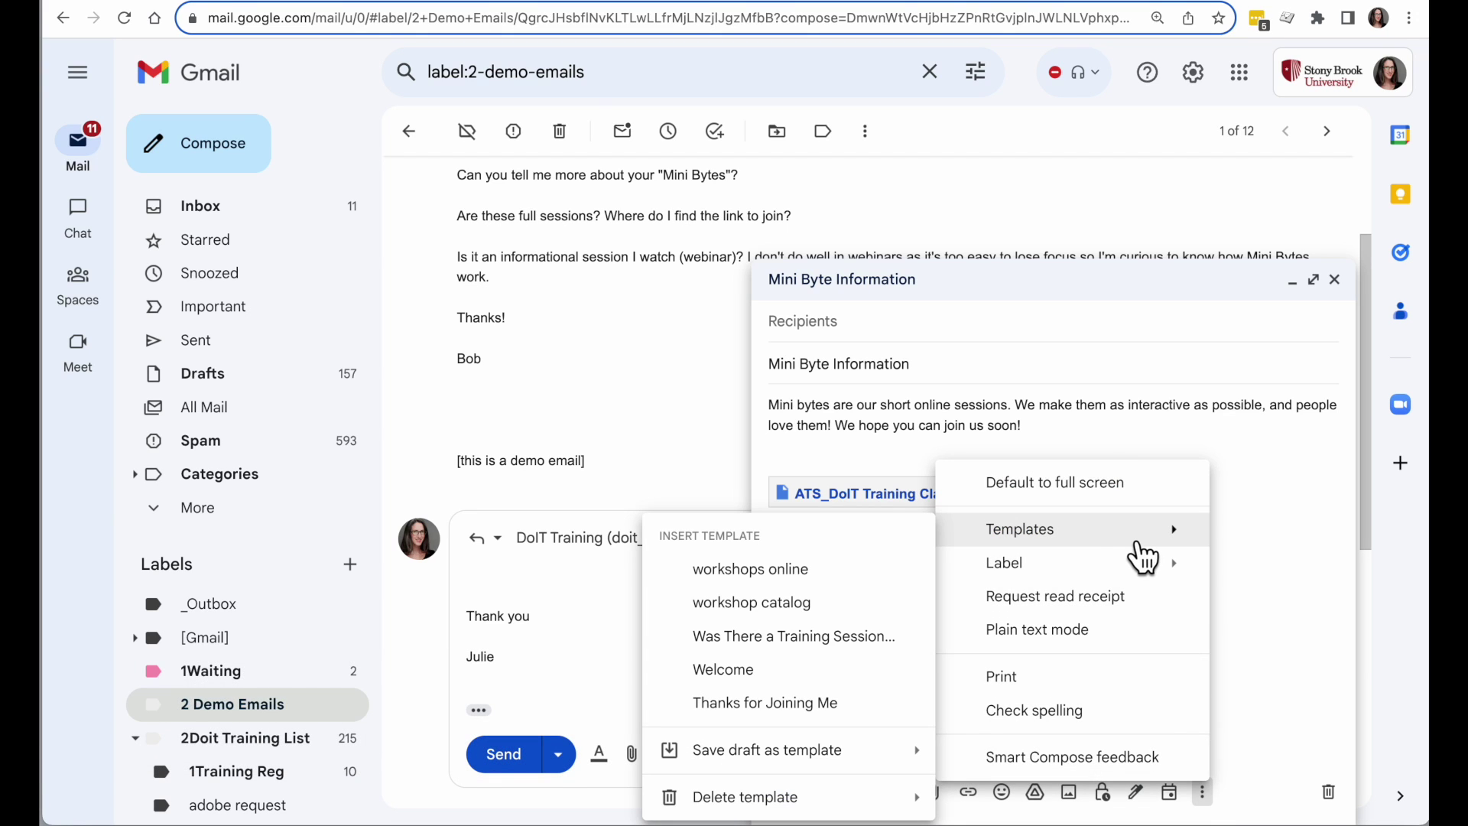
pyautogui.moveTo(846, 750)
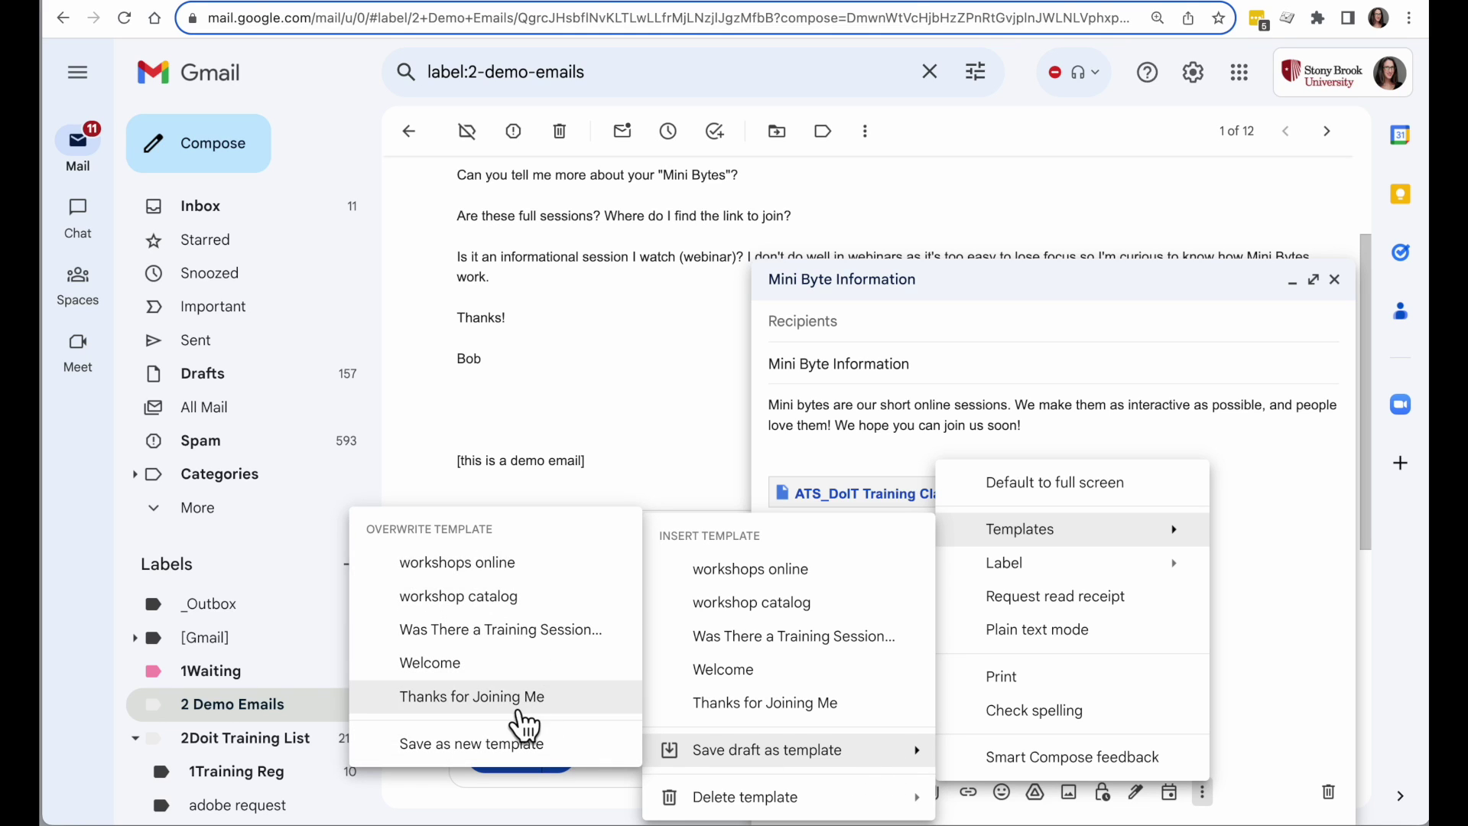
pyautogui.click(552, 757)
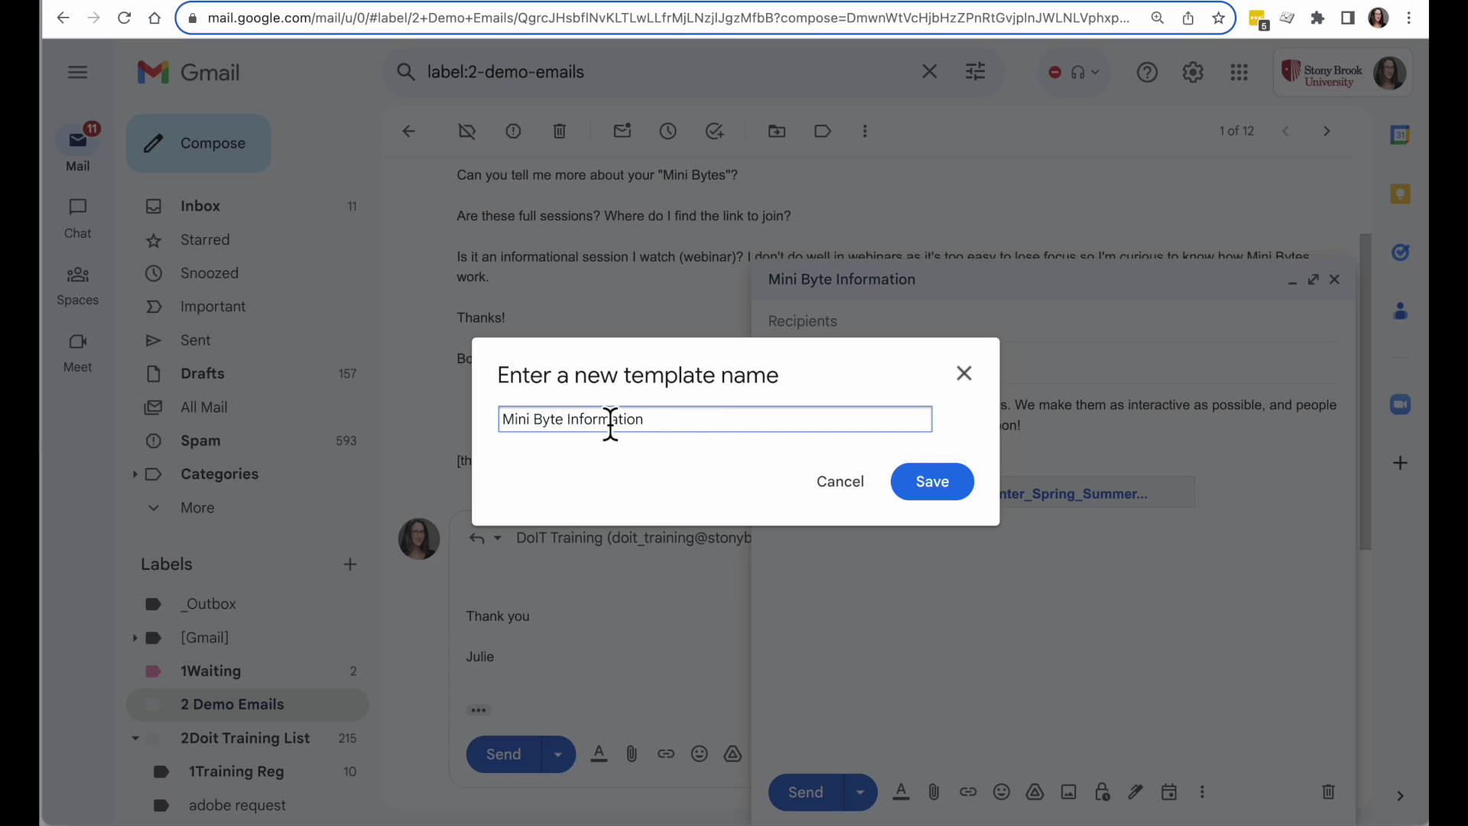
pyautogui.click(946, 497)
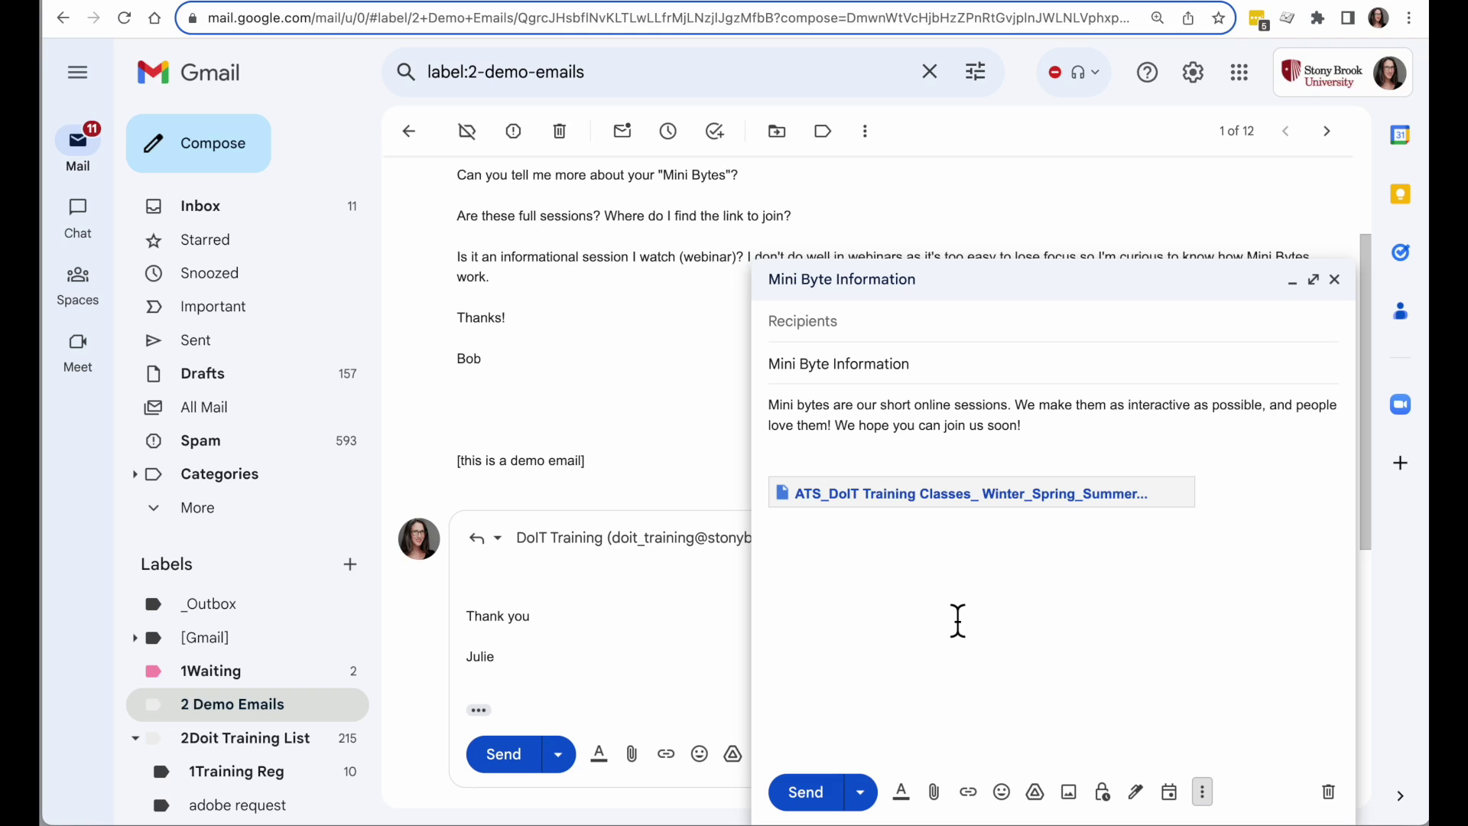
# Minimize the new draft and fill the demo-email reply with the Mini Byte Information template
pyautogui.click(1292, 282)
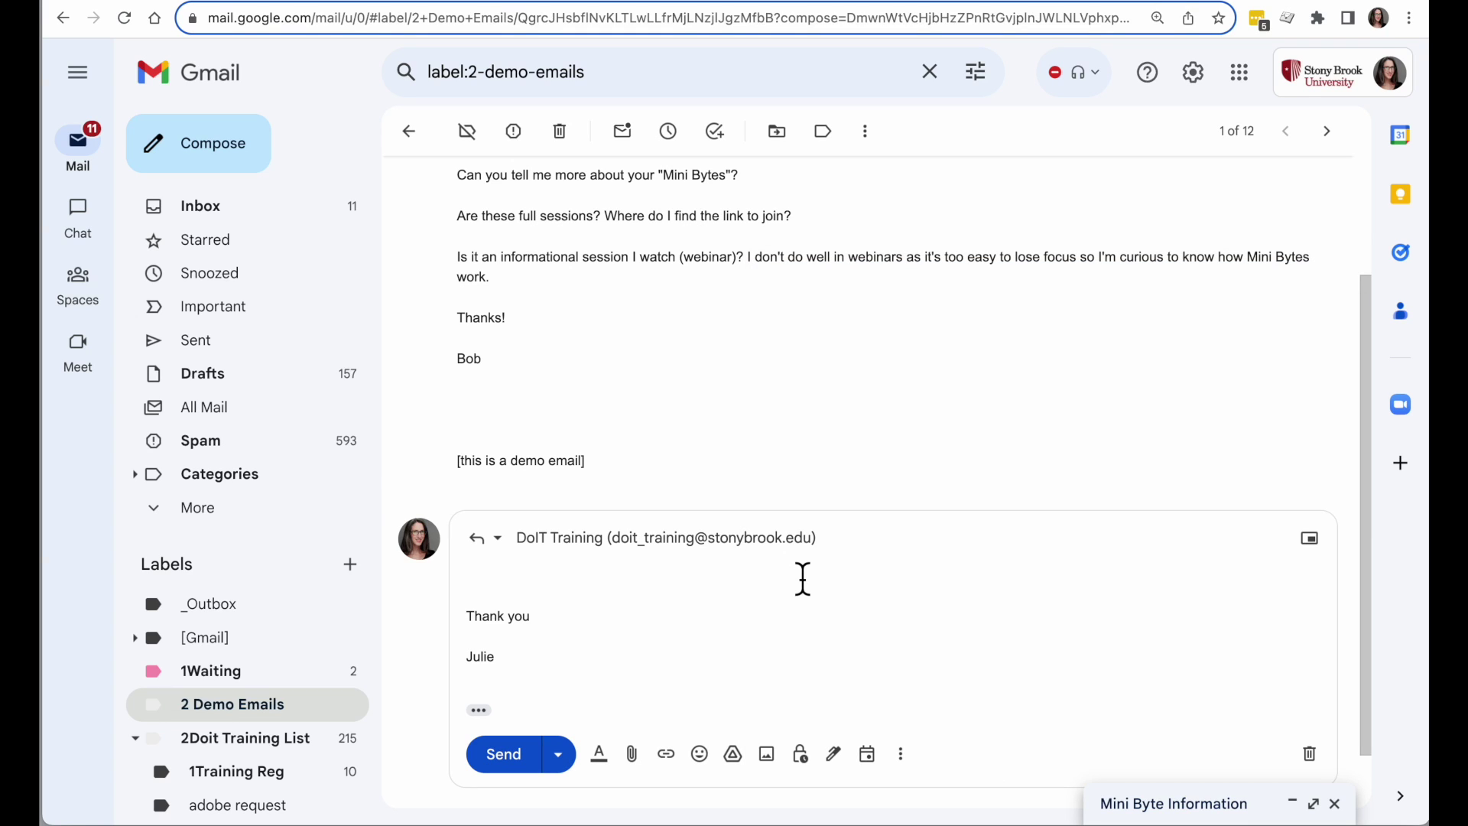
pyautogui.click(902, 744)
pyautogui.moveTo(1007, 535)
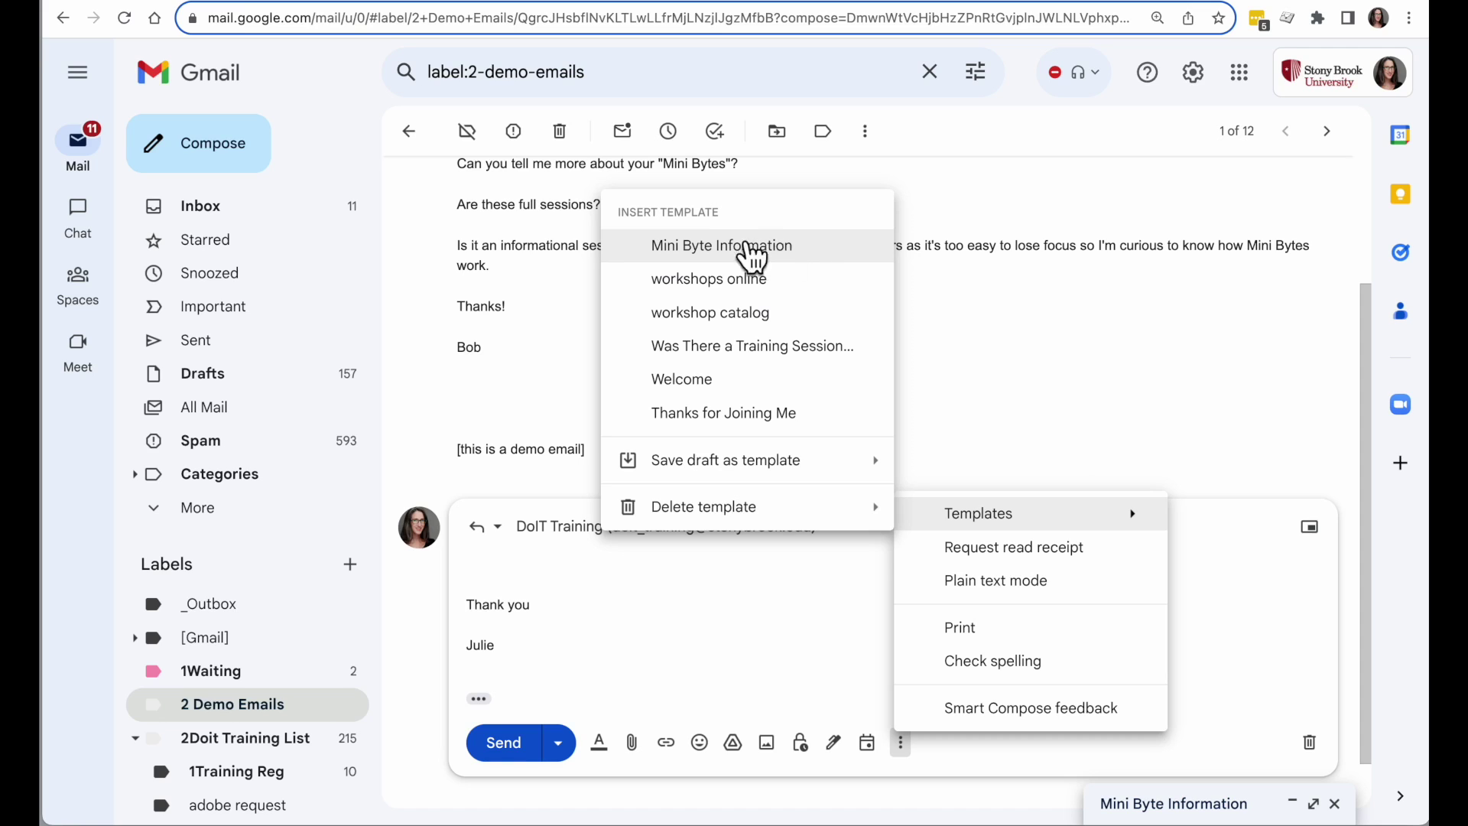
pyautogui.click(775, 260)
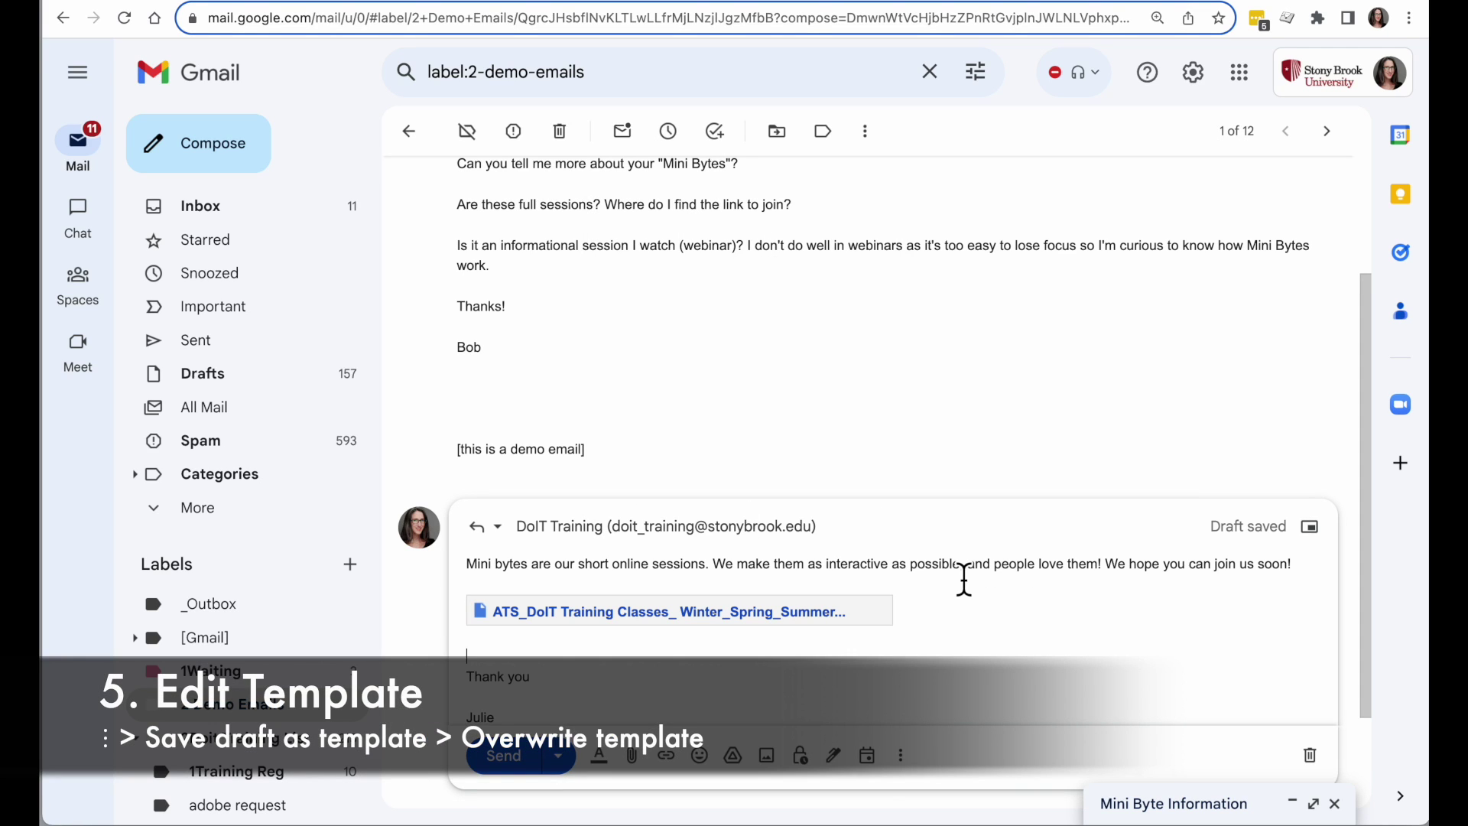
pyautogui.click(962, 566)
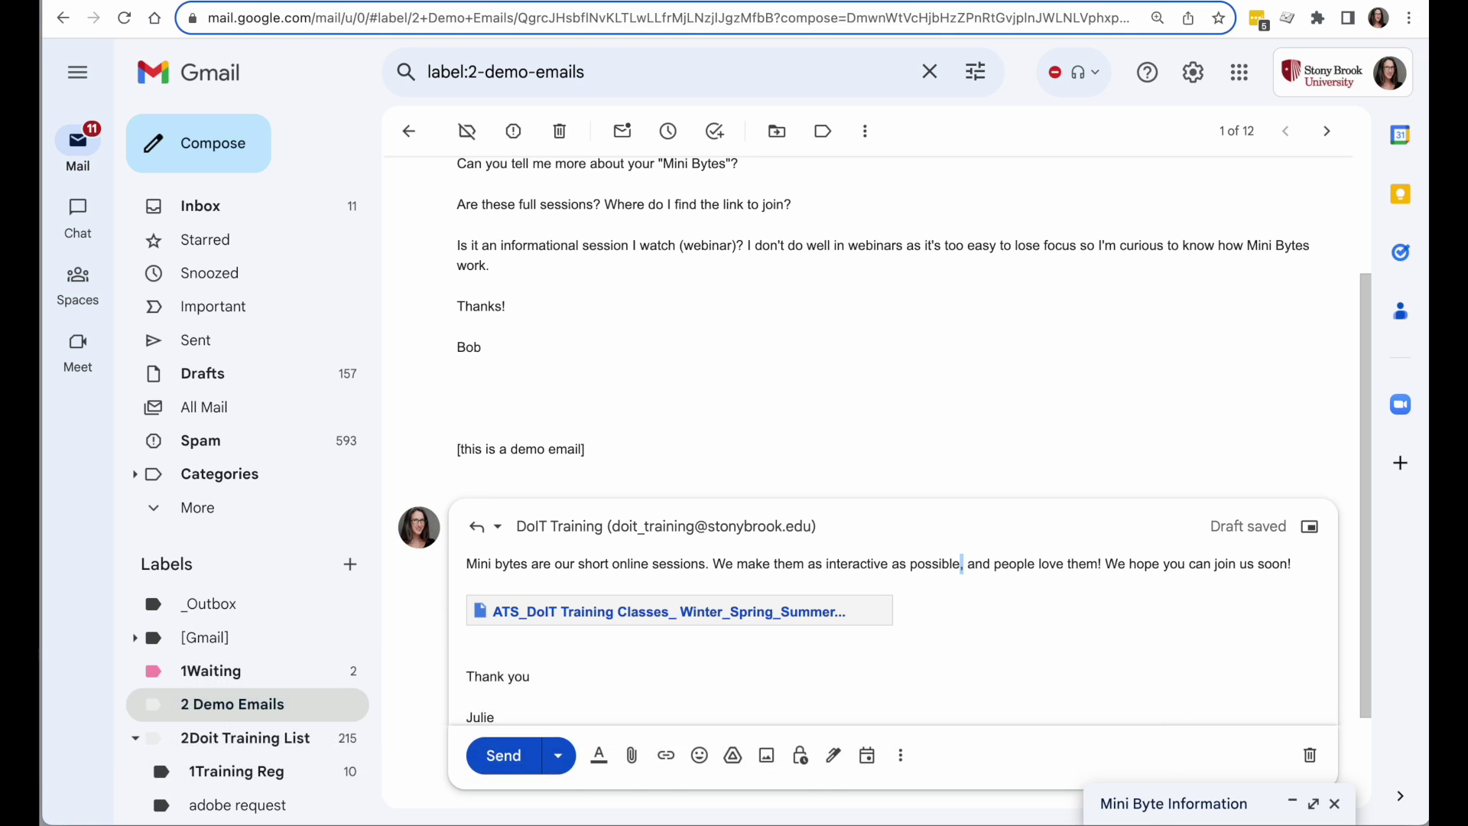
pyautogui.click(1141, 795)
# Open the Mini Byte Information draft from Drafts and add the 'Thanks for asking about these sessions!' opening
pyautogui.click(258, 384)
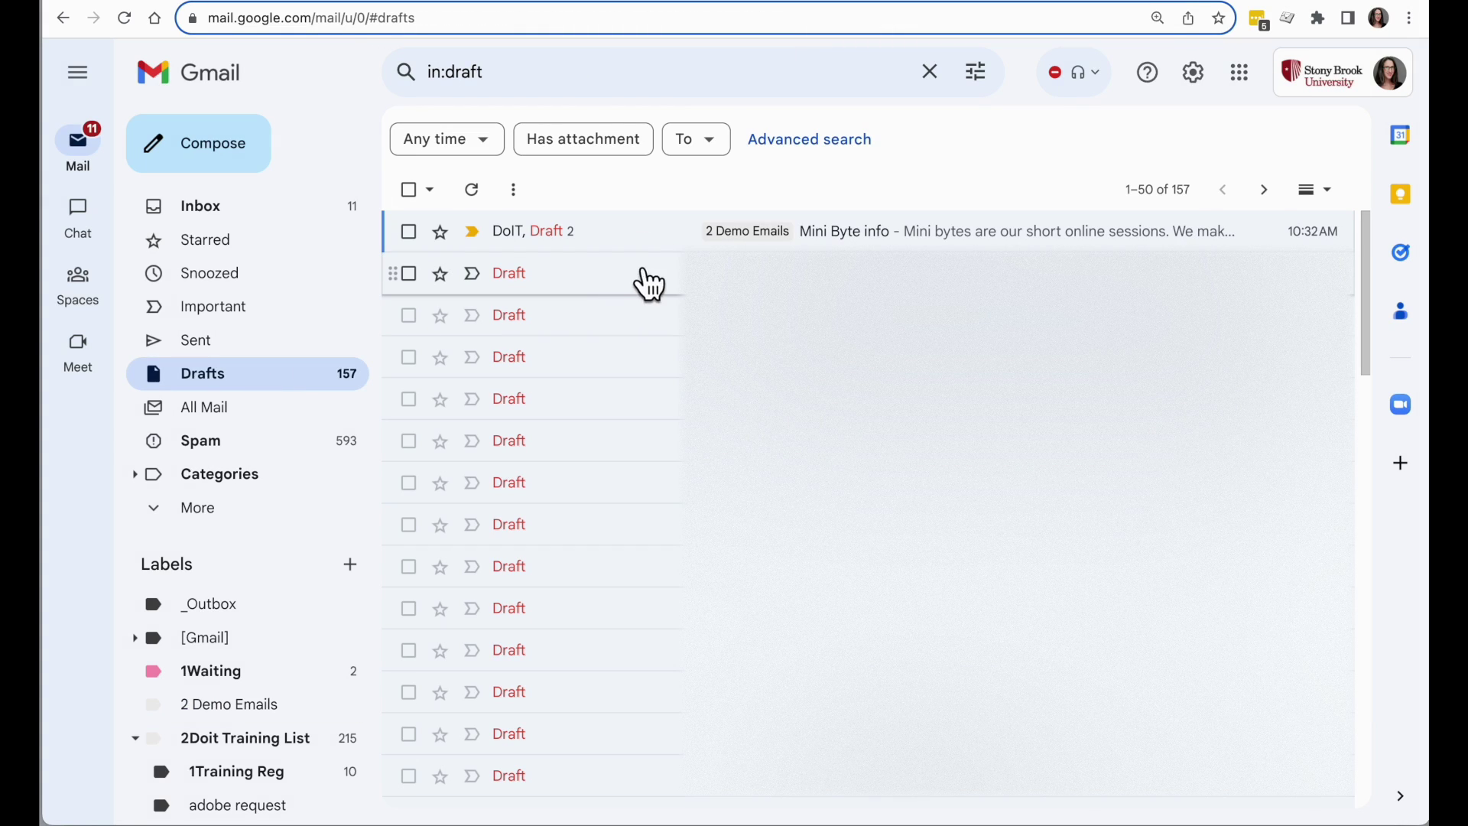
pyautogui.click(609, 289)
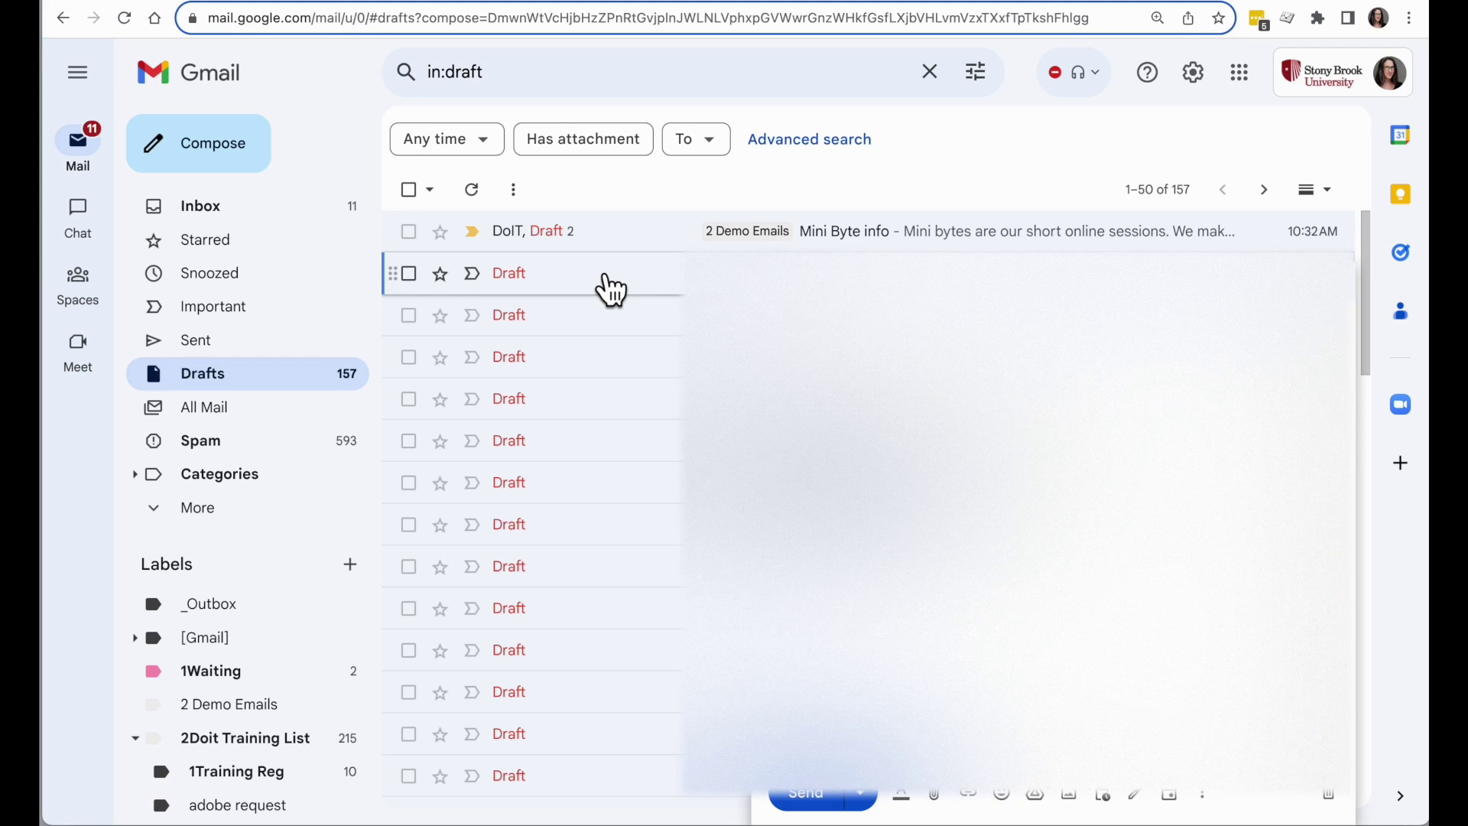
pyautogui.press('Return')
pyautogui.press('Return')
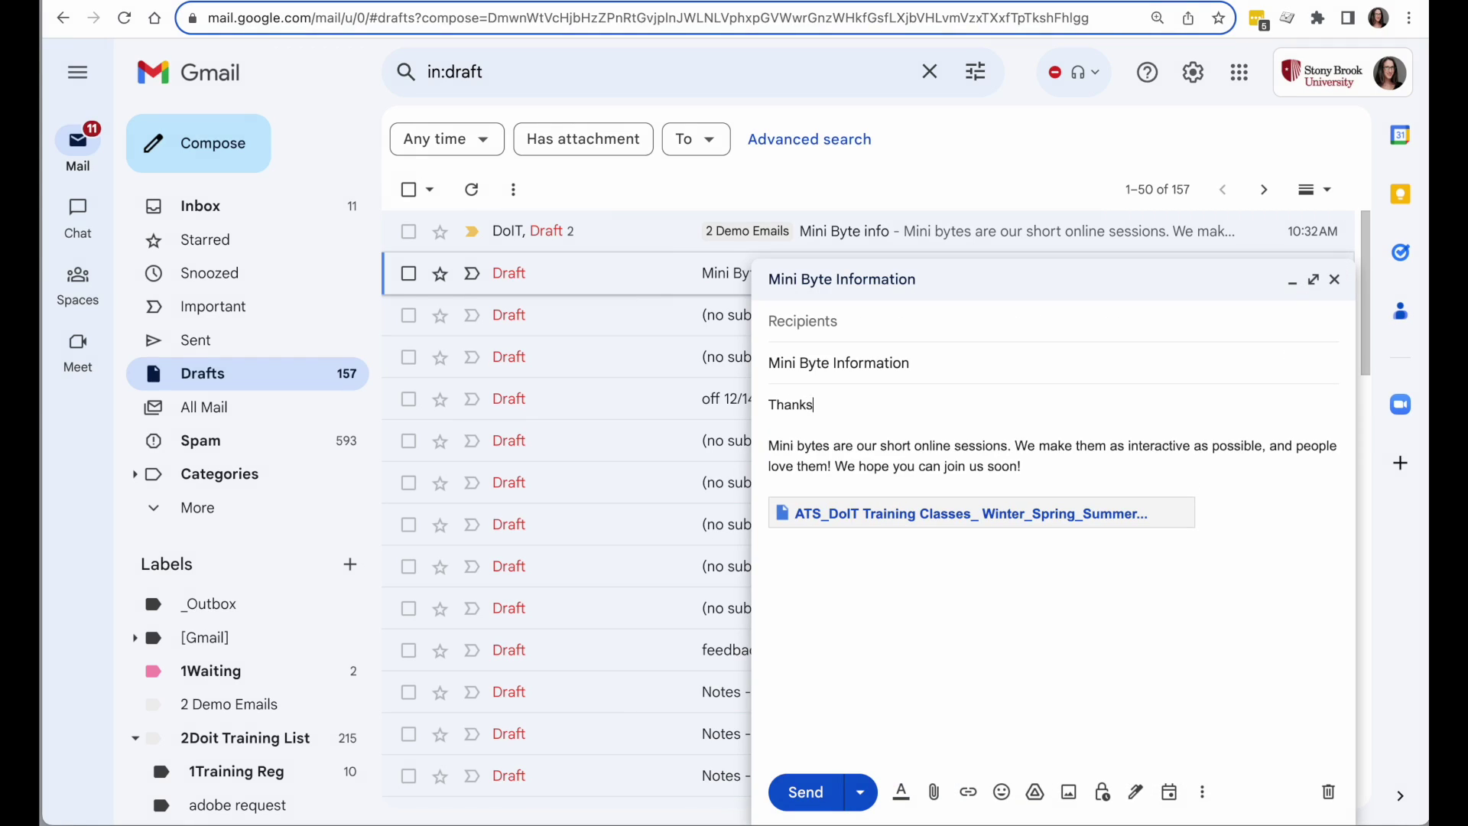
# Overwrite the saved Mini Byte Information template with this updated draft
pyautogui.click(1203, 795)
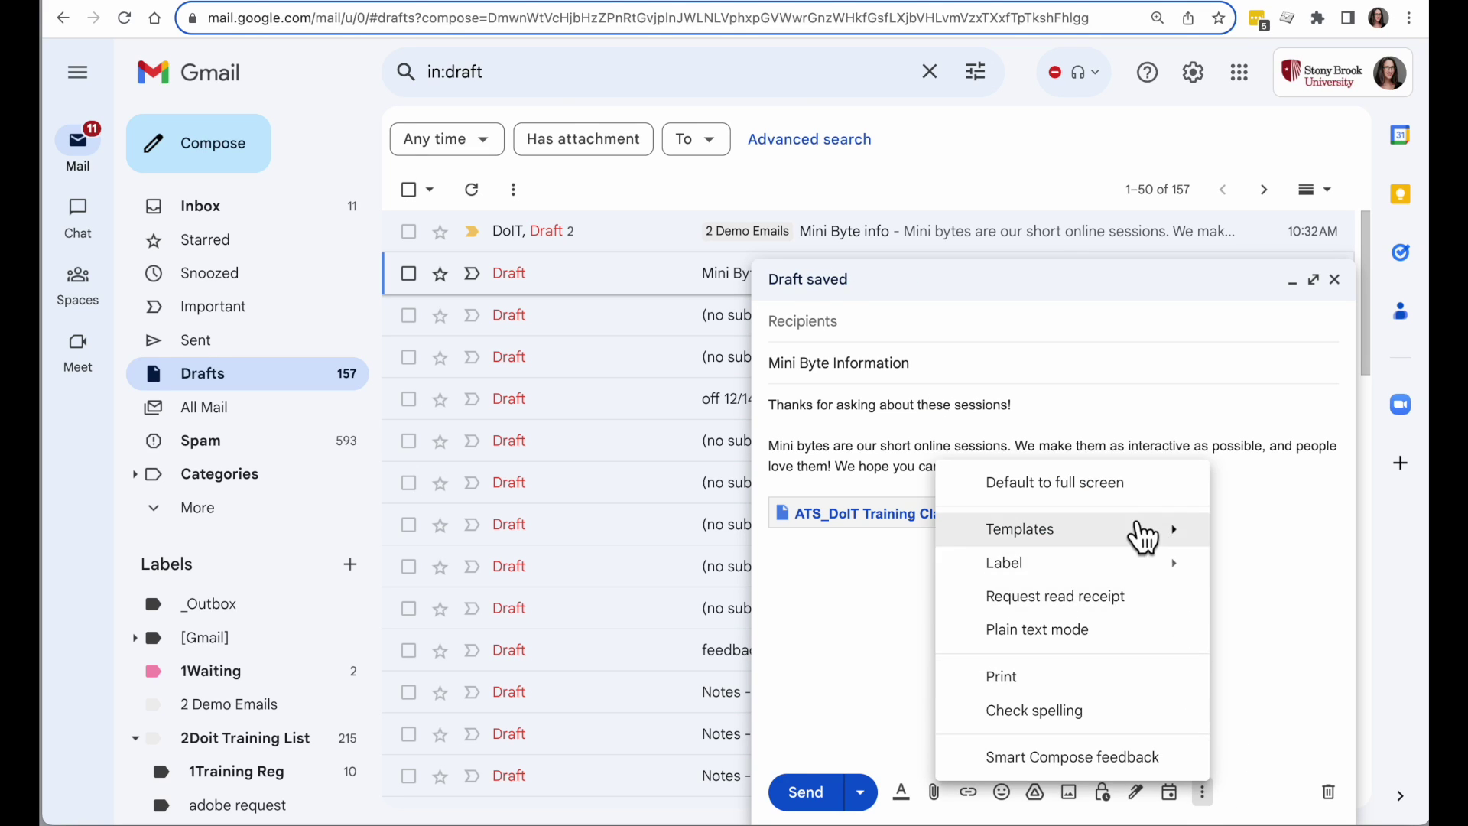
pyautogui.moveTo(1140, 534)
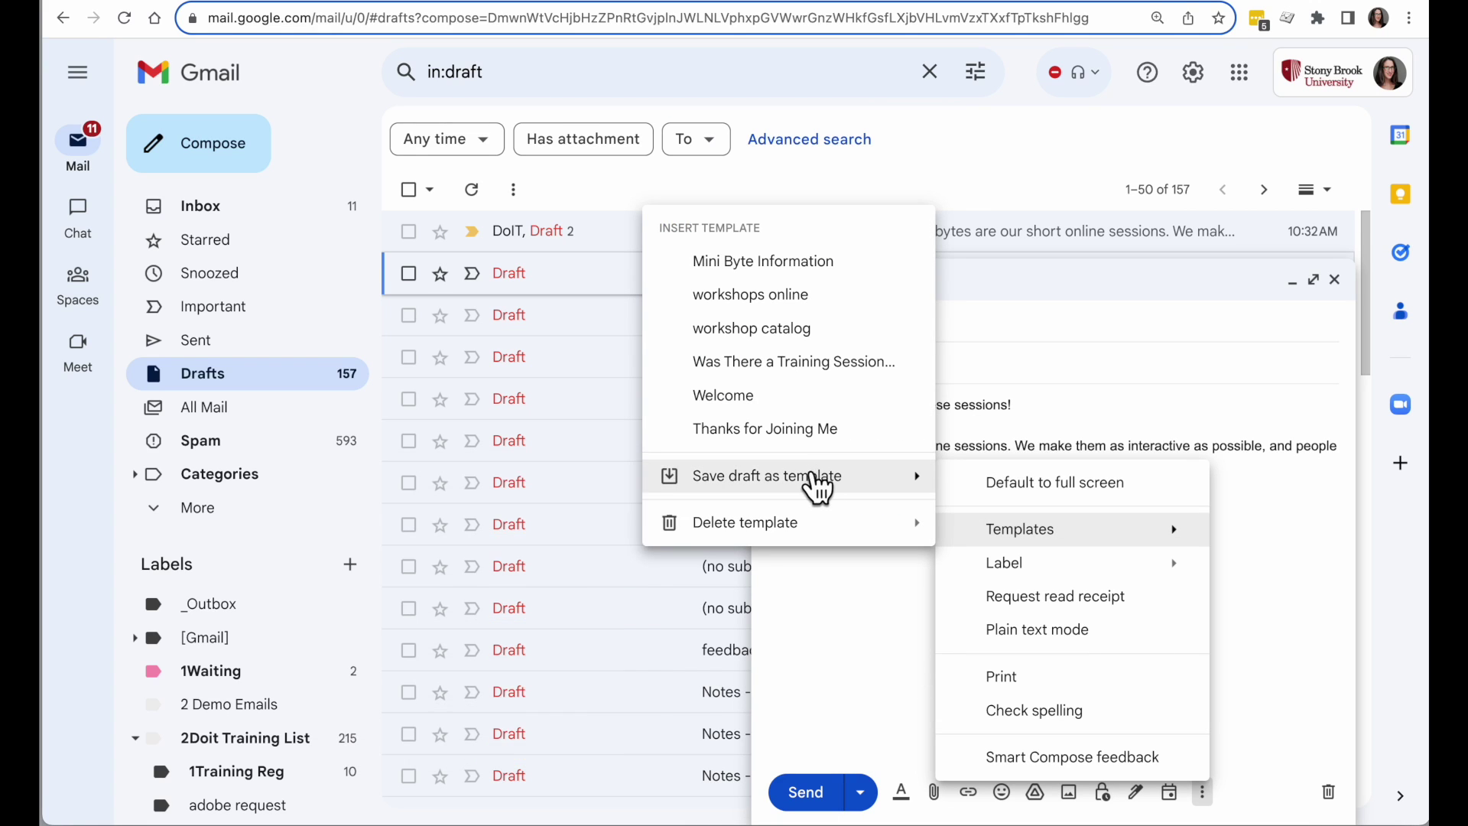
pyautogui.moveTo(815, 483)
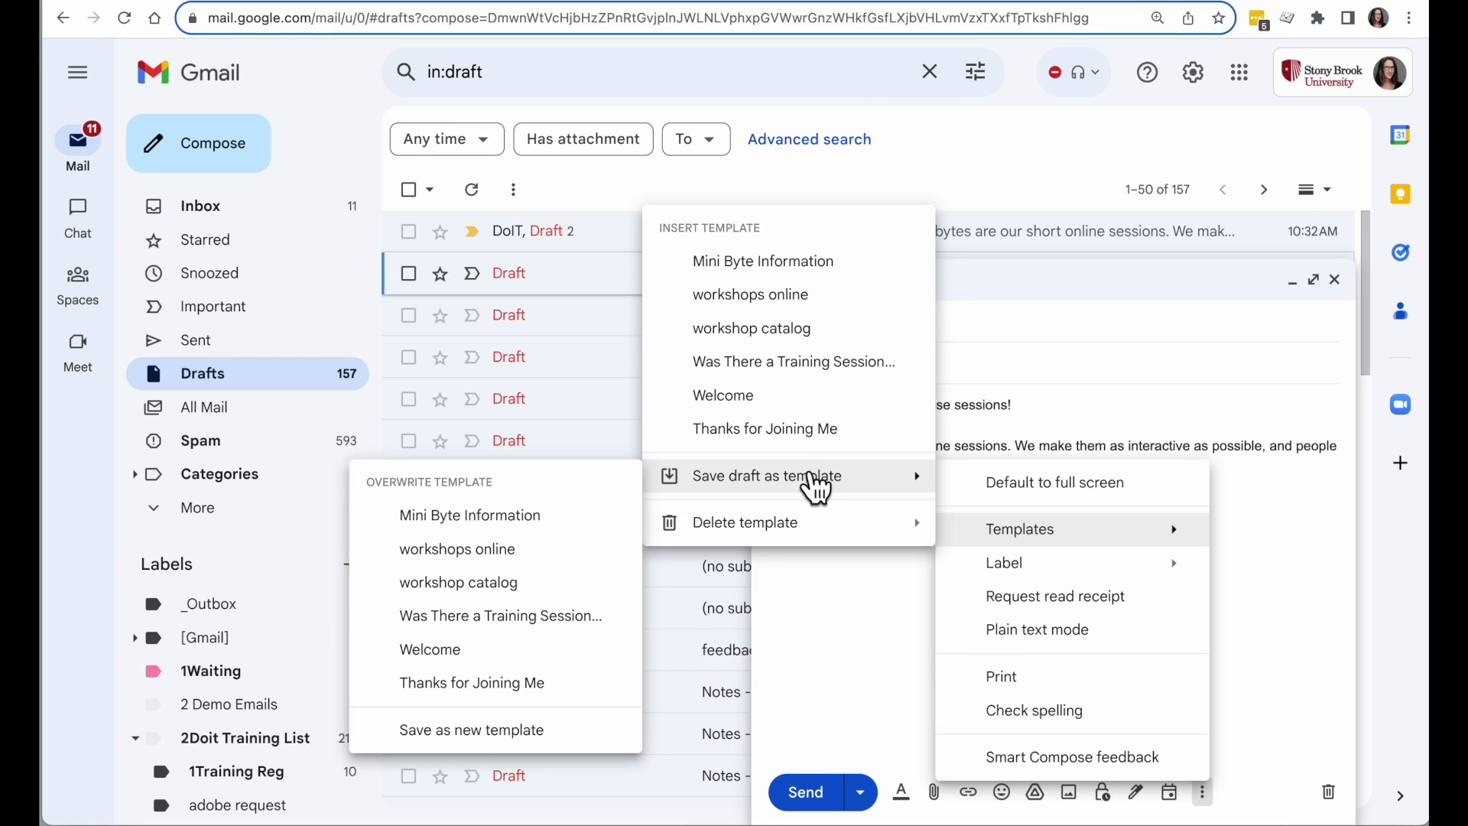
pyautogui.click(556, 535)
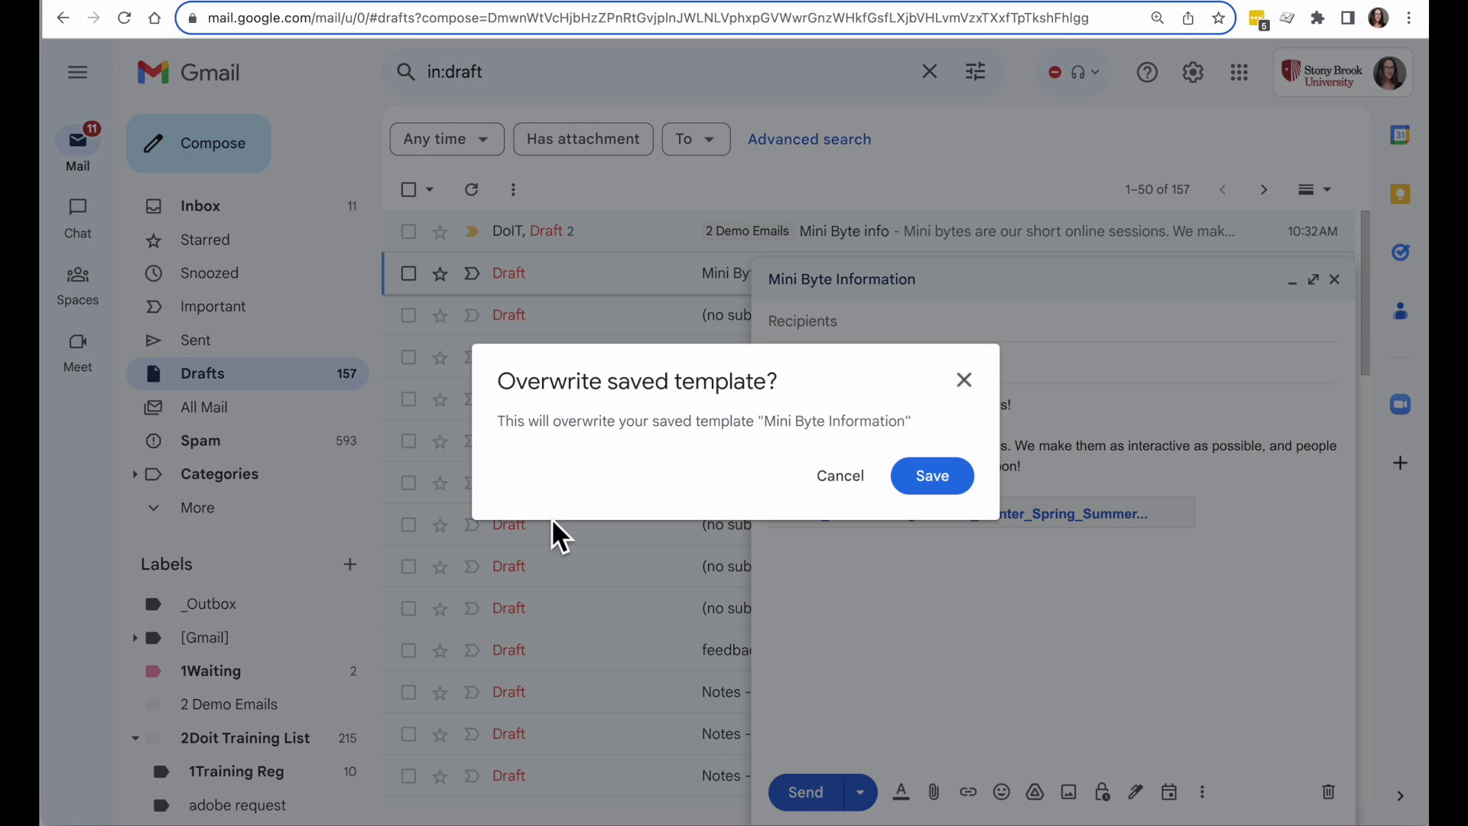
pyautogui.click(939, 488)
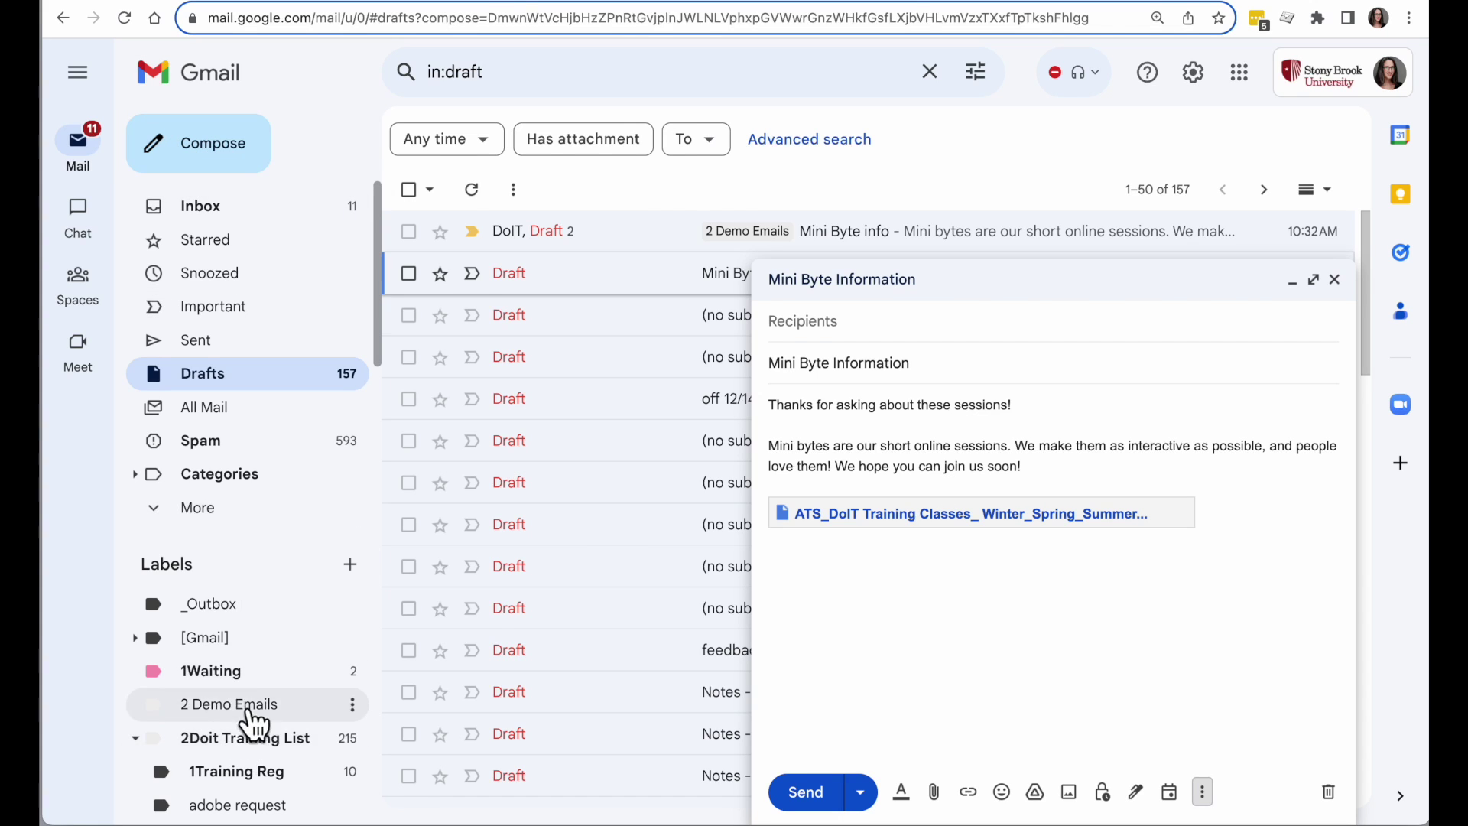
# Return to the 2 Demo Emails label and insert the updated Mini Byte Information template into the reply
pyautogui.click(213, 704)
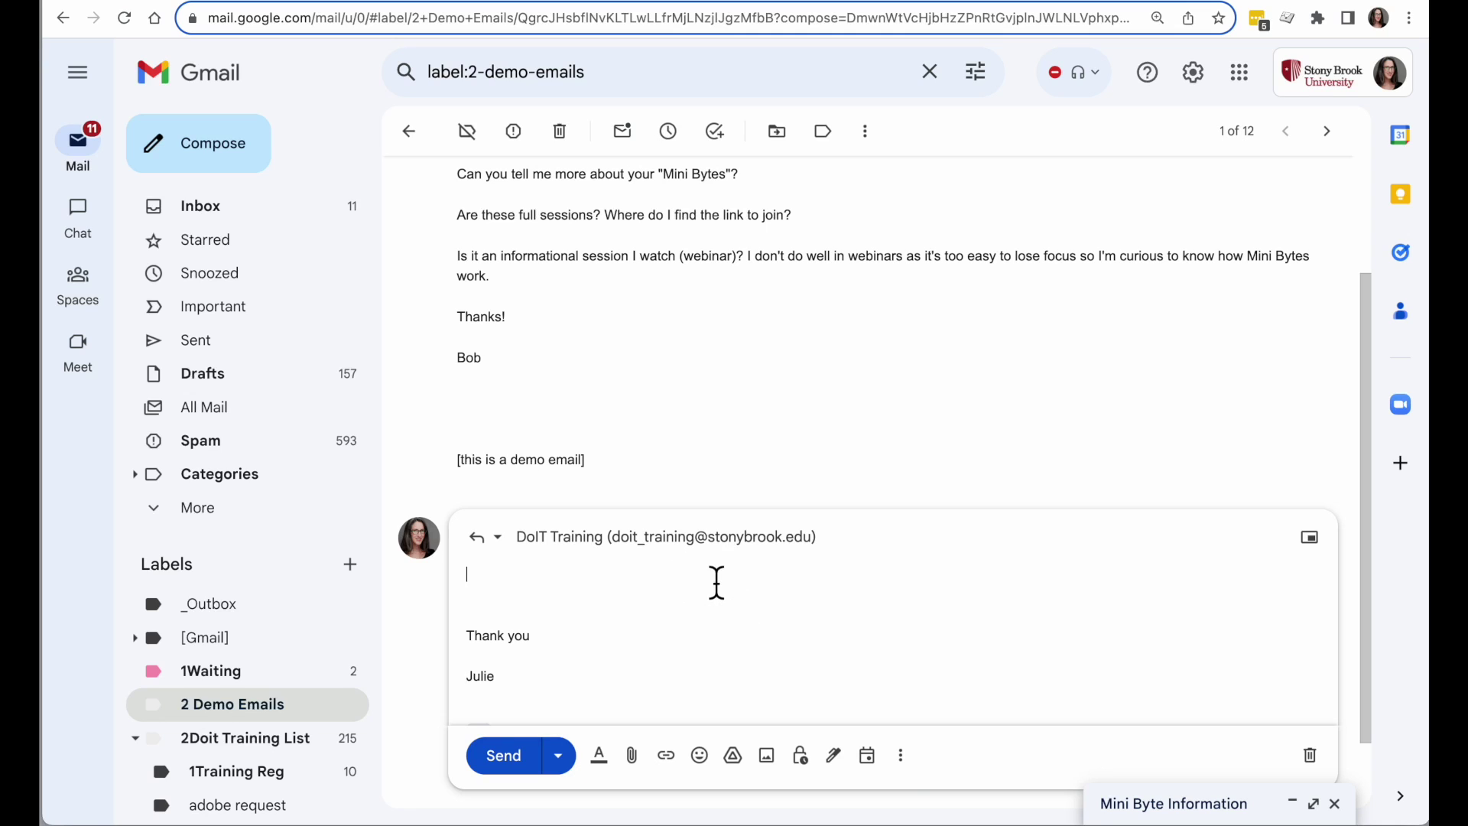
pyautogui.click(901, 757)
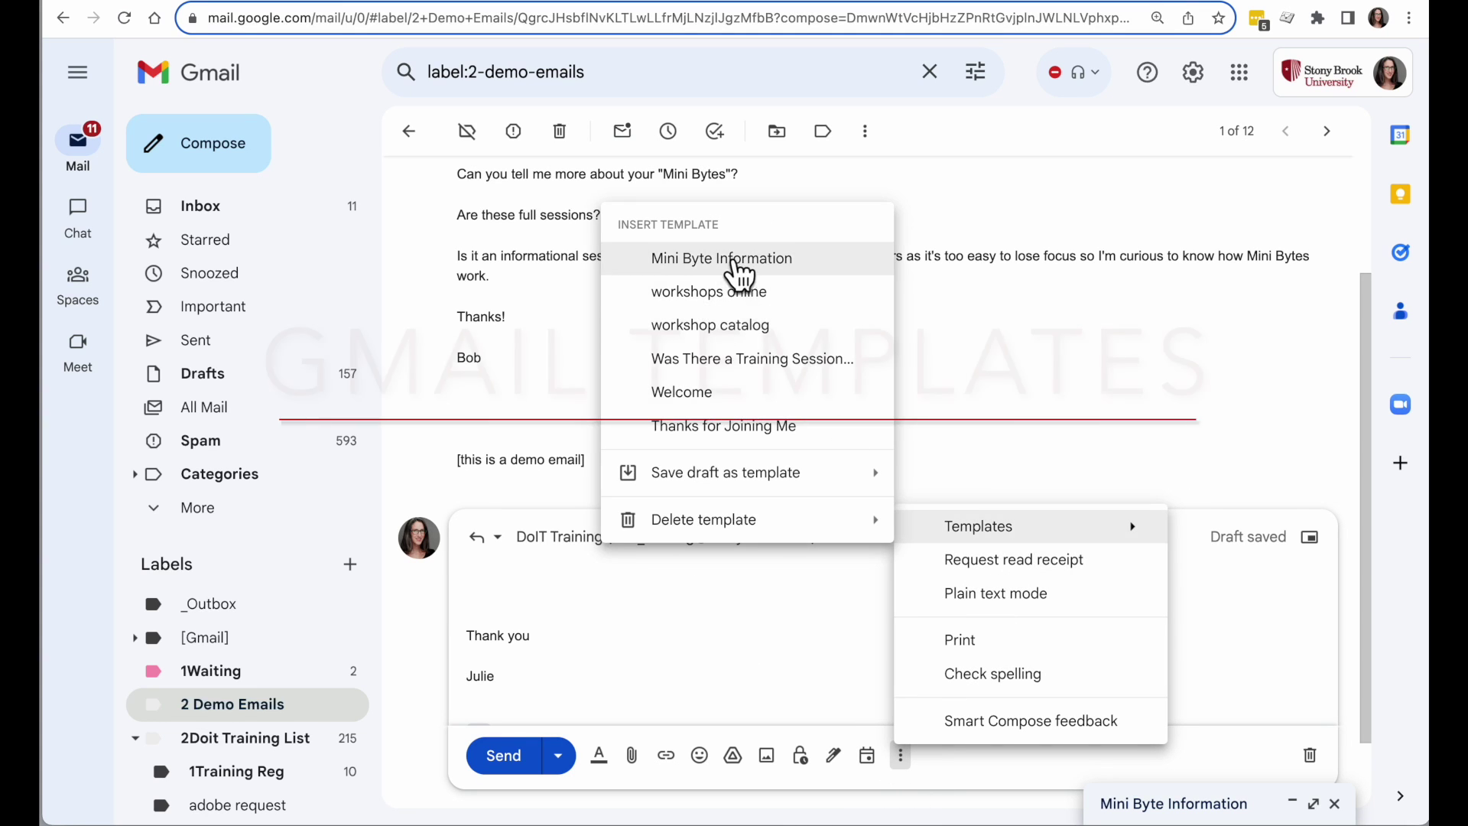
pyautogui.click(741, 275)
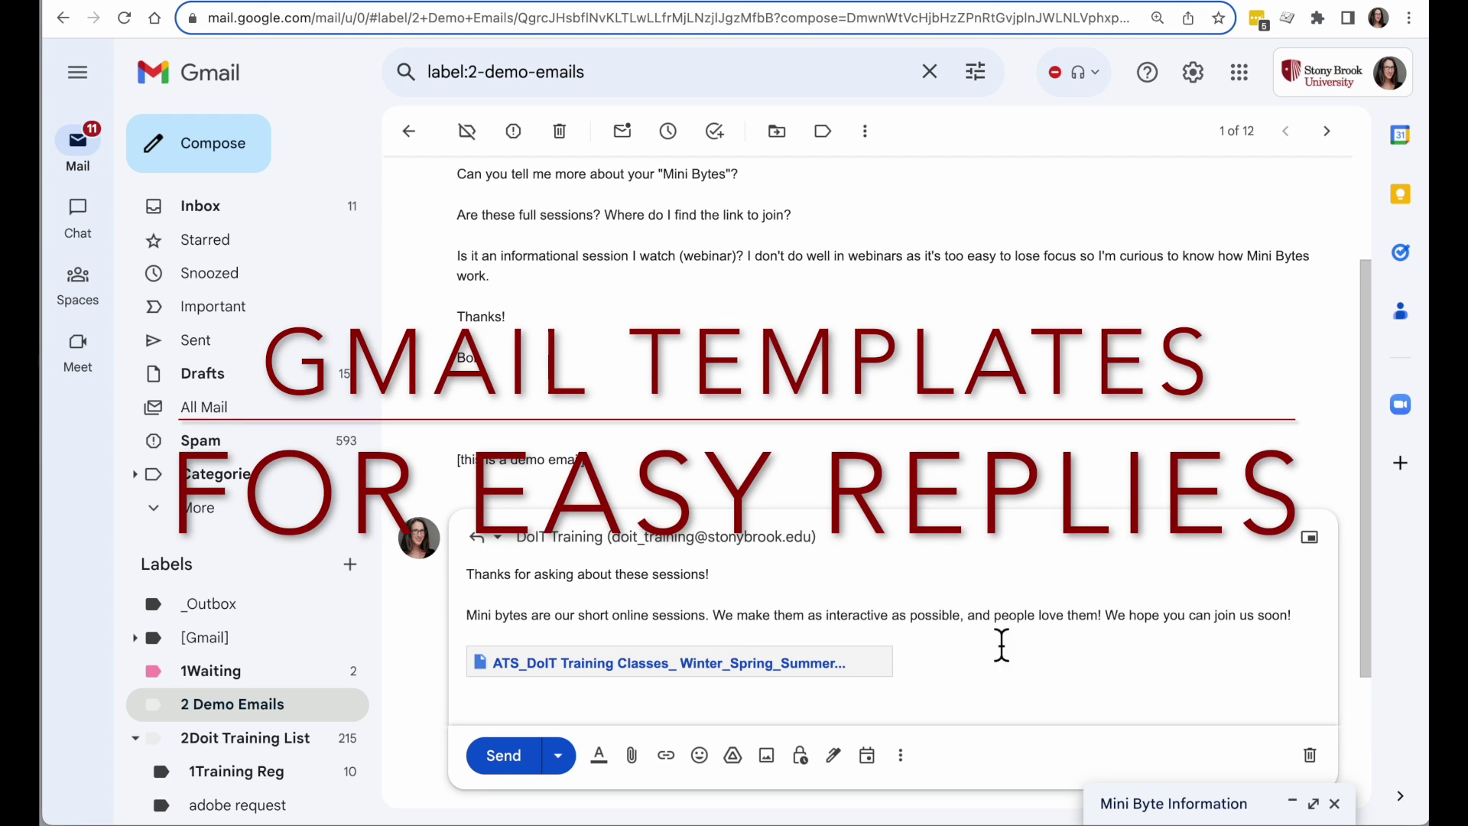